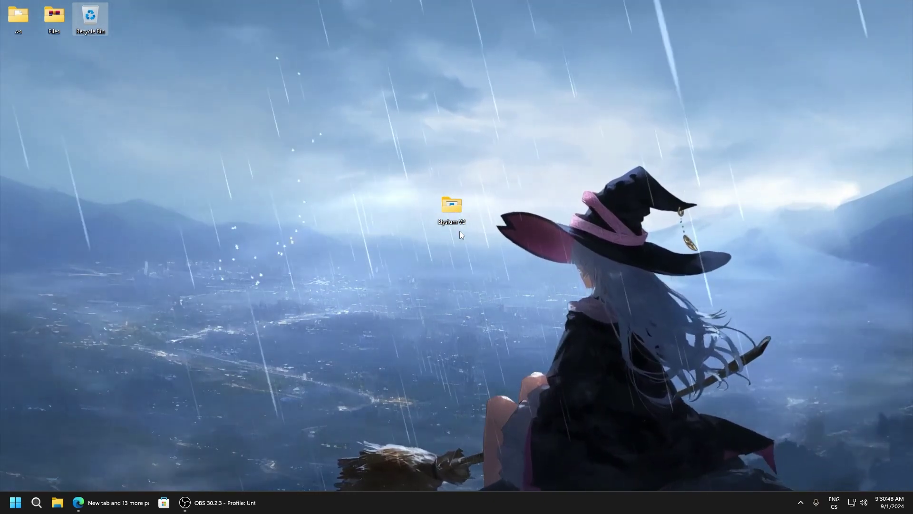
Open the Elysium V2 desktop folder, run Elysium V2.exe as administrator and continue past the .NET exception dialog.
double_click(455, 209)
drag(456, 102, 472, 75)
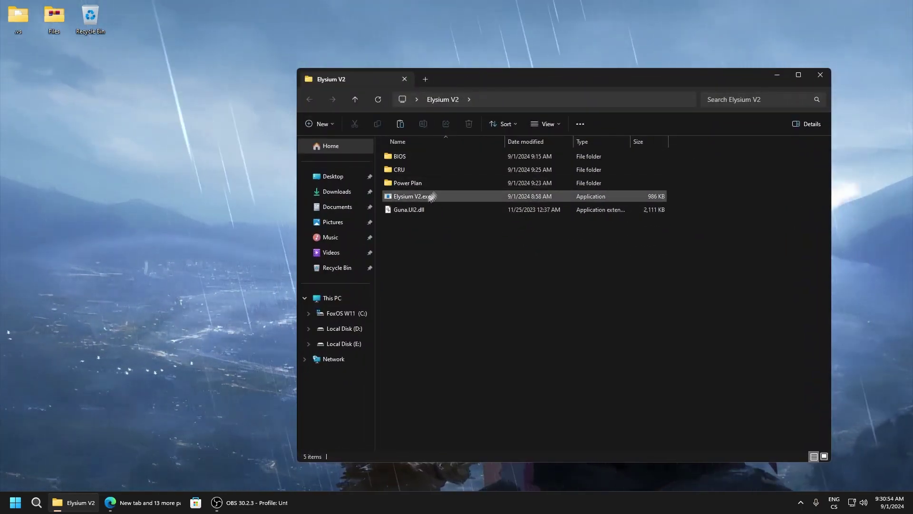
right_click(402, 200)
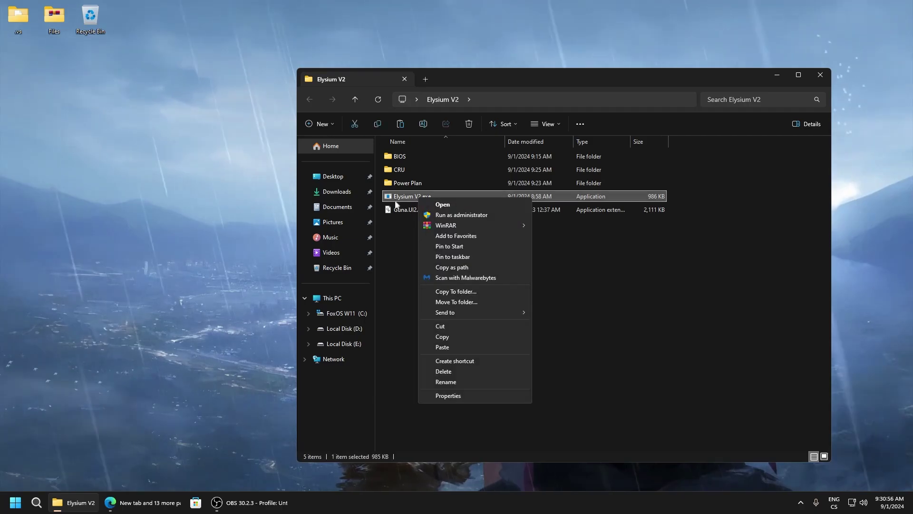
click(451, 214)
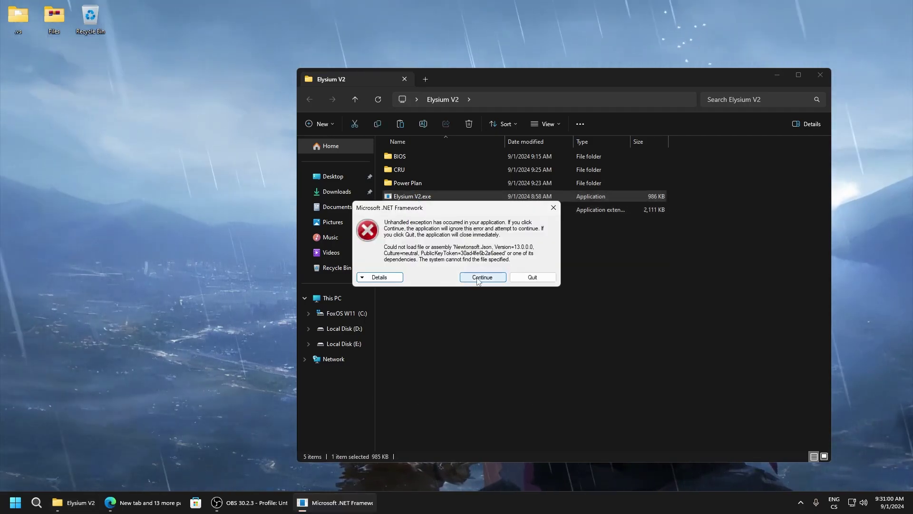
click(482, 278)
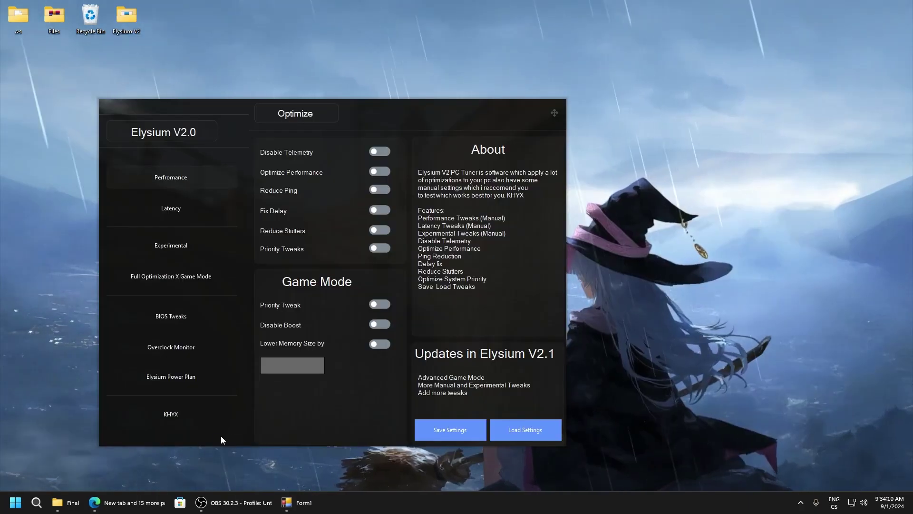
Open the Performance page of the tuner and enable Fix QuantumLength.
drag(221, 435, 367, 399)
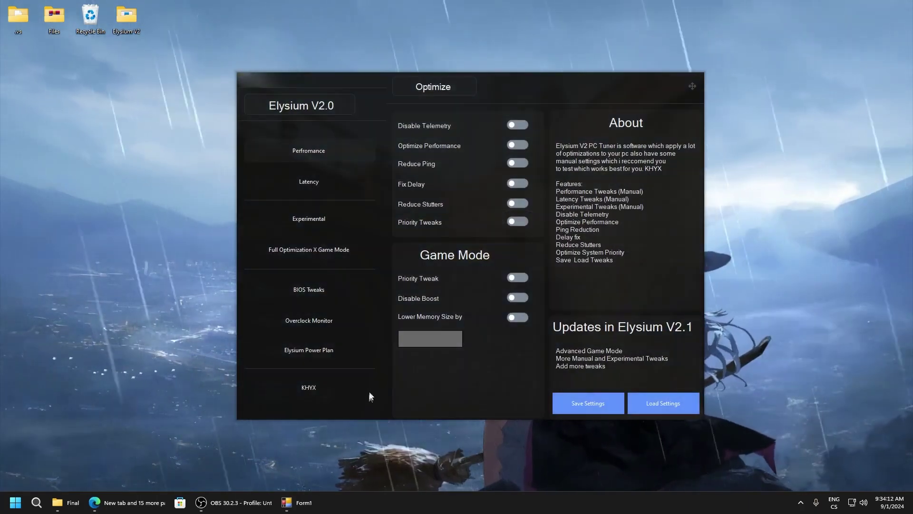
click(303, 150)
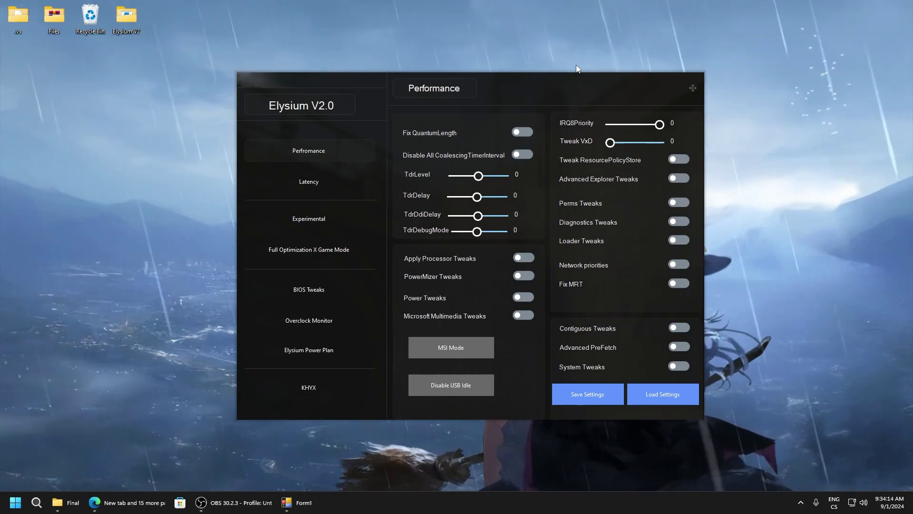
click(309, 250)
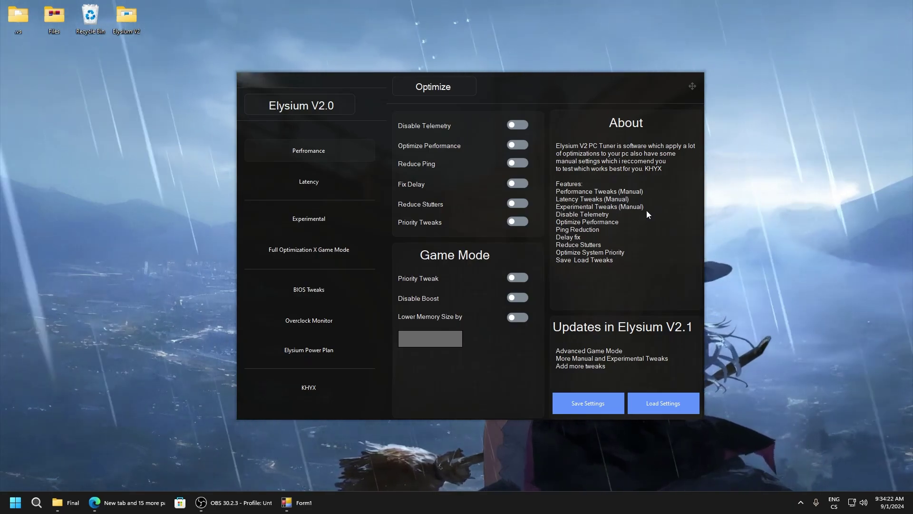
click(309, 151)
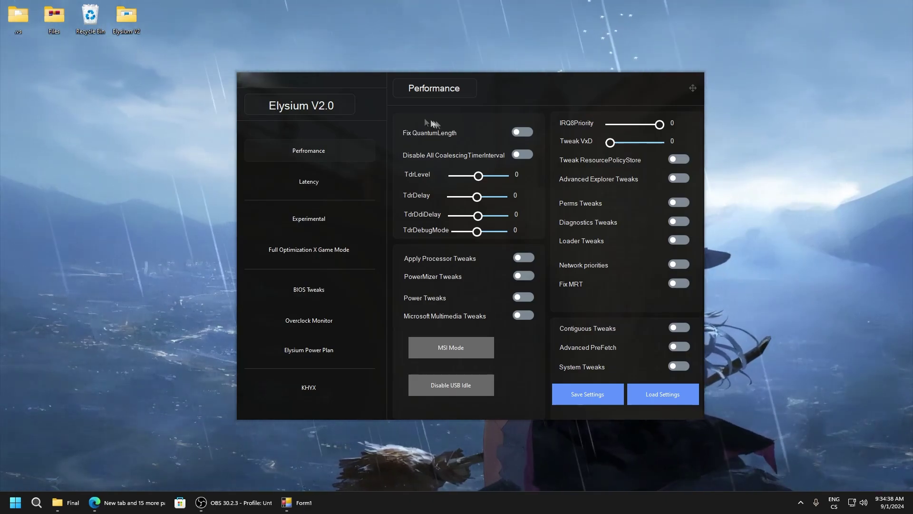
click(528, 134)
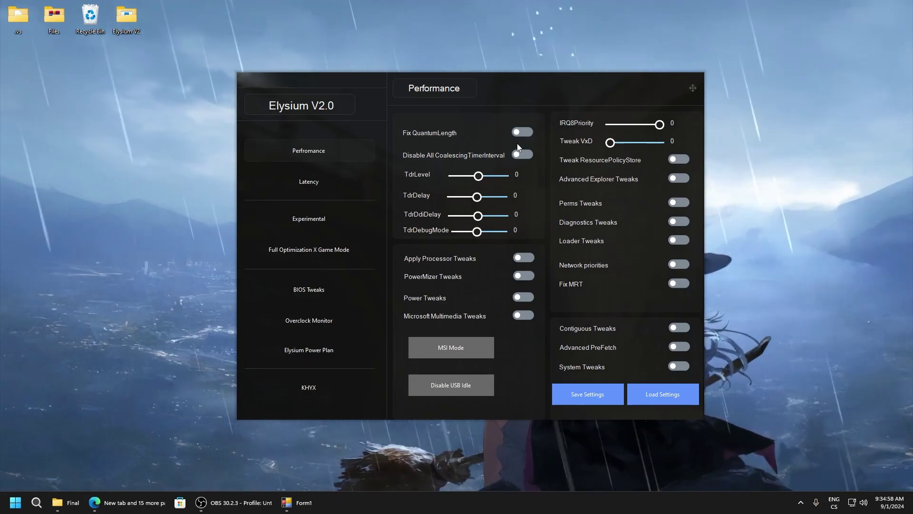
click(522, 133)
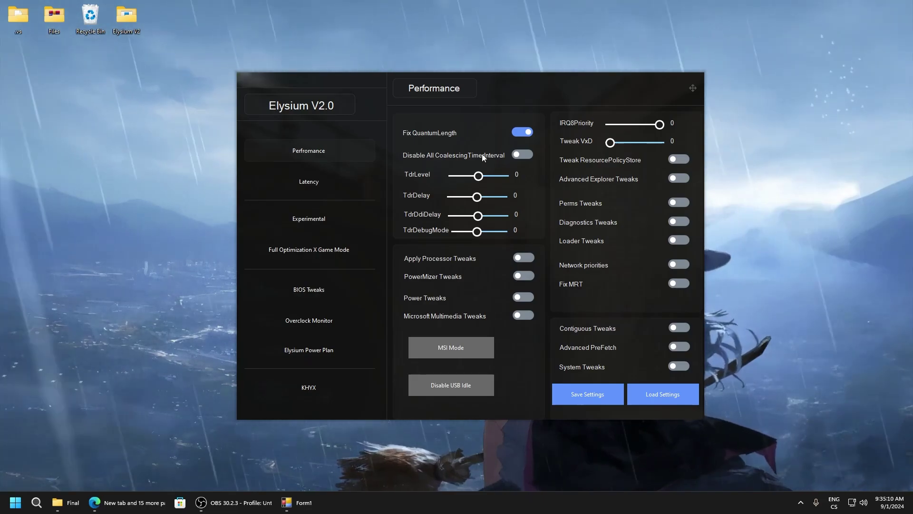
Enable Disable All CoalescingTimerInterval and set the TdrLevel, TdrDelay, TdrDdiDelay and TdrDebugMode sliders to their minimum.
drag(511, 85, 501, 88)
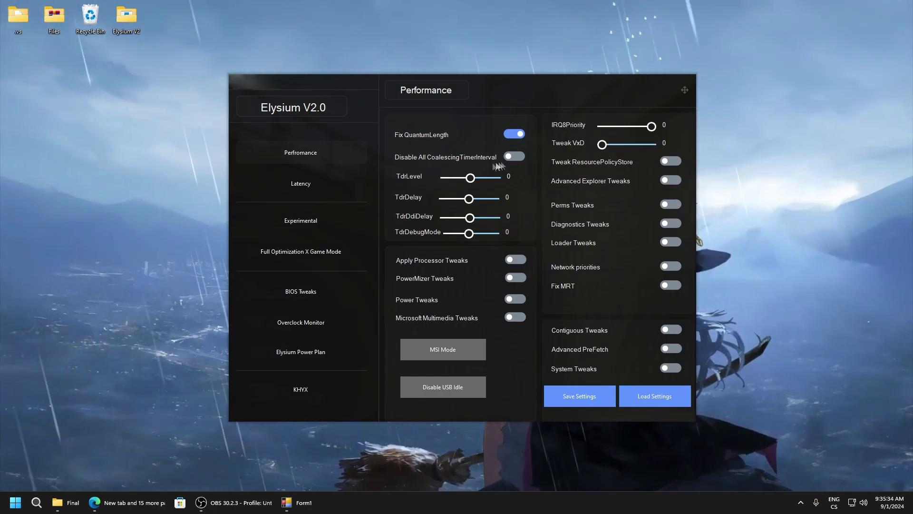
click(442, 178)
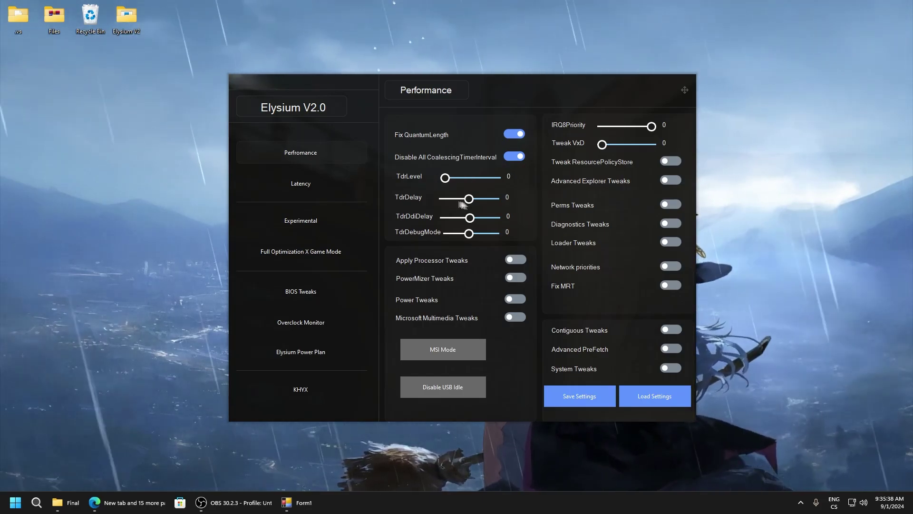
click(444, 198)
click(471, 217)
click(443, 217)
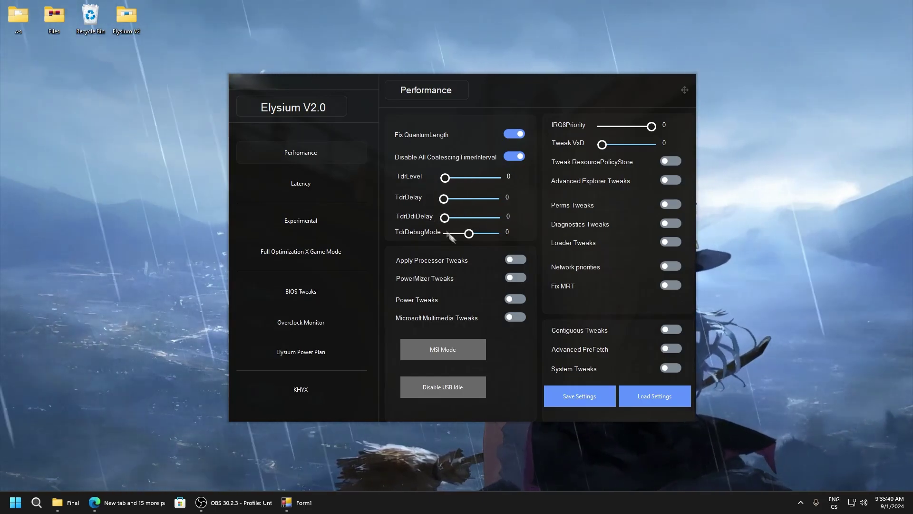
click(443, 233)
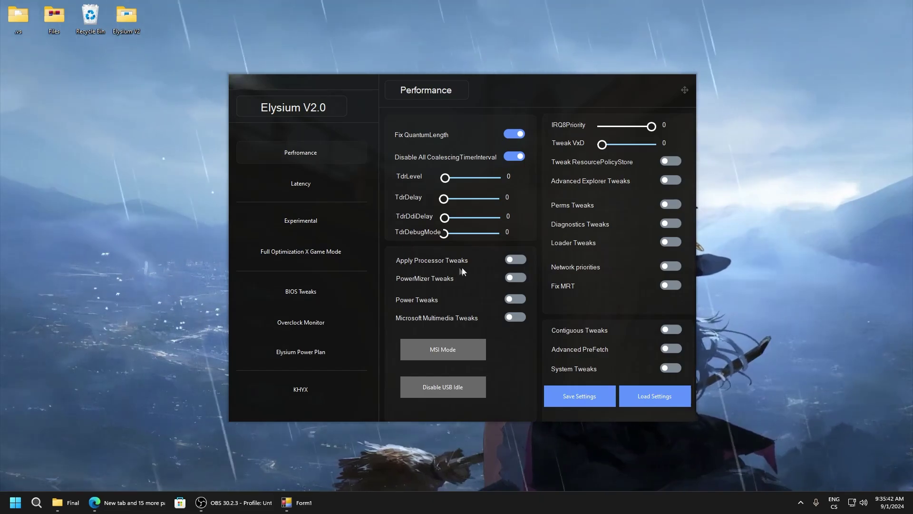
Enable Apply Processor Tweaks, PowerMizer Tweaks, Power Tweaks and Microsoft Multimedia Tweaks.
click(515, 259)
click(515, 278)
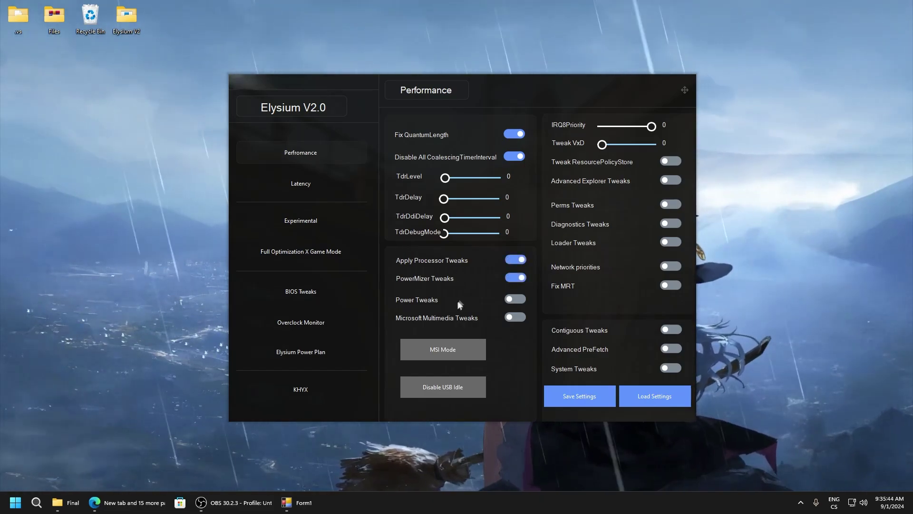
click(516, 300)
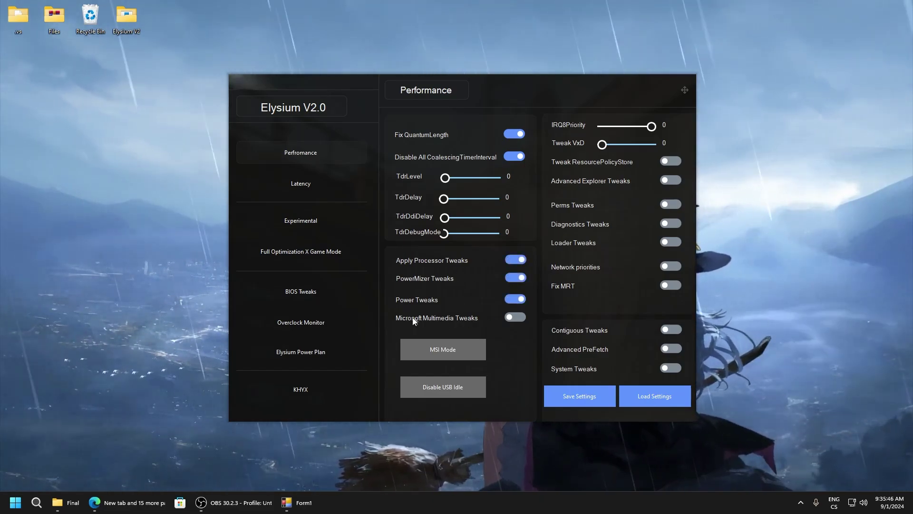
click(514, 317)
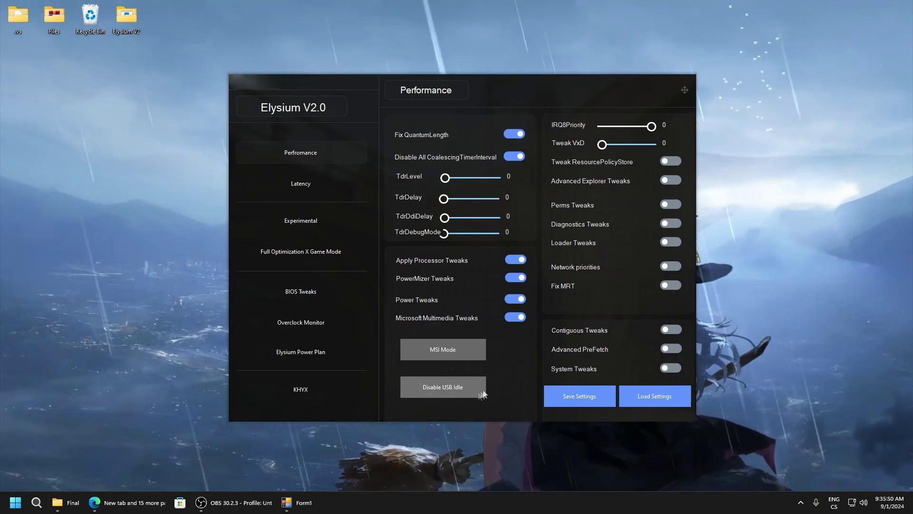
Switch to File Explorer, open the C: drive and place its window beside the tuner.
click(67, 502)
click(196, 338)
drag(310, 107, 788, 75)
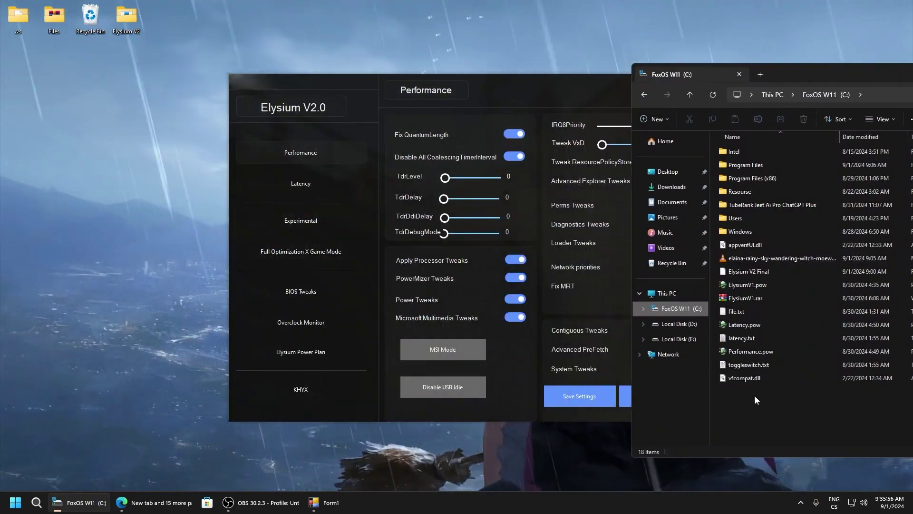
Apply MSI Mode in the tuner and run msi.bat from the C: drive as administrator.
click(426, 354)
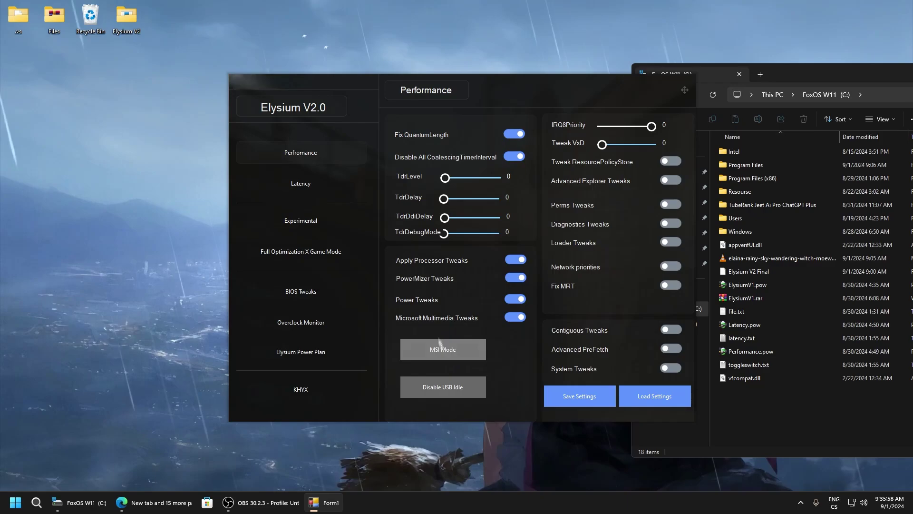
click(439, 339)
click(761, 412)
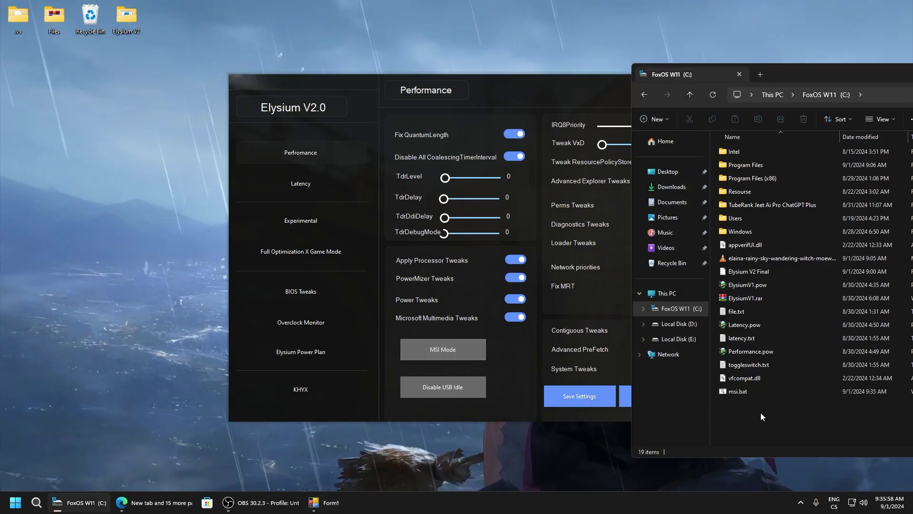
right_click(737, 392)
click(783, 239)
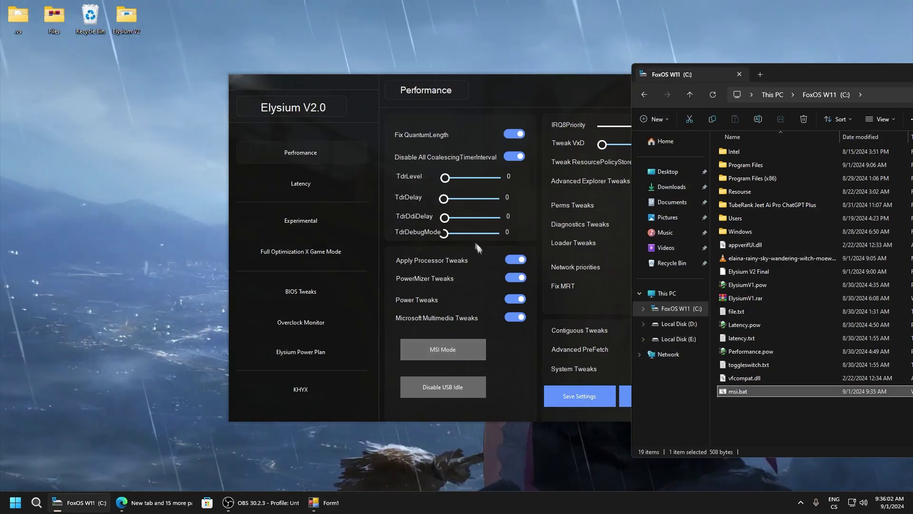
Apply Disable USB Idle, run usb.bat from the C: drive as administrator and close File Explorer.
click(433, 389)
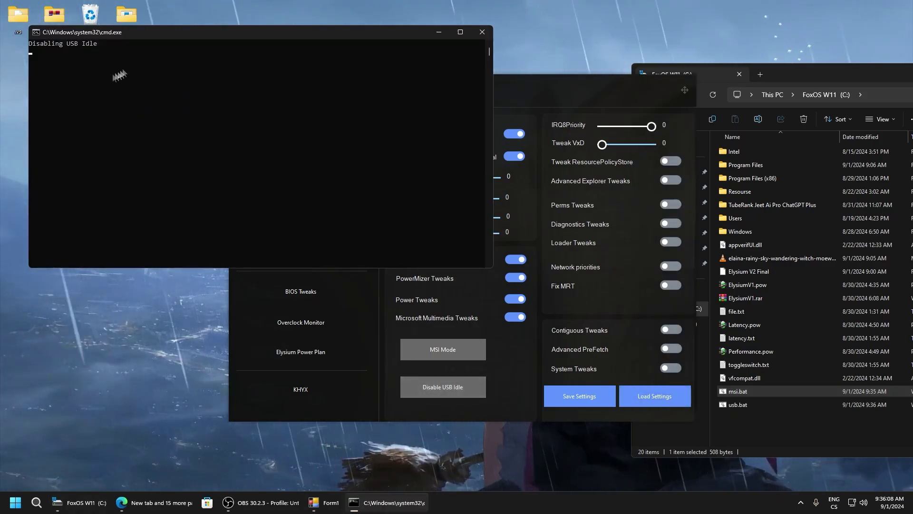
right_click(731, 405)
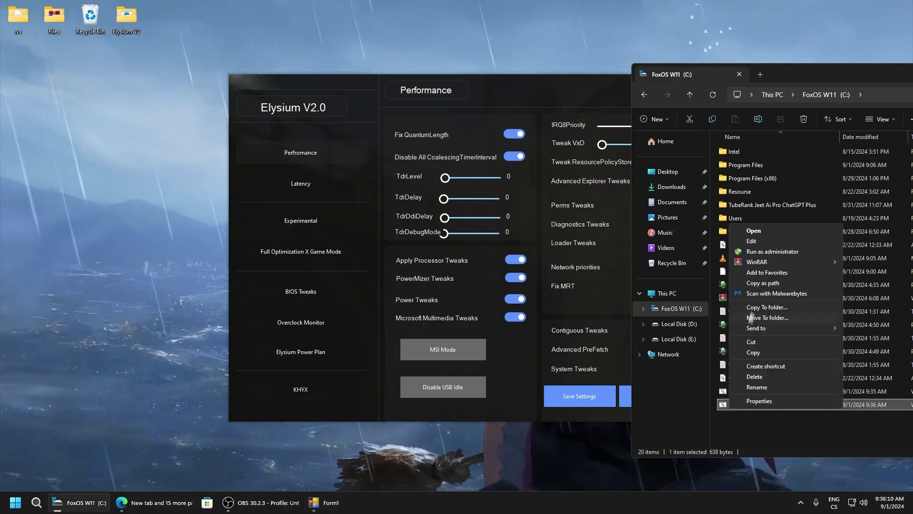
click(755, 251)
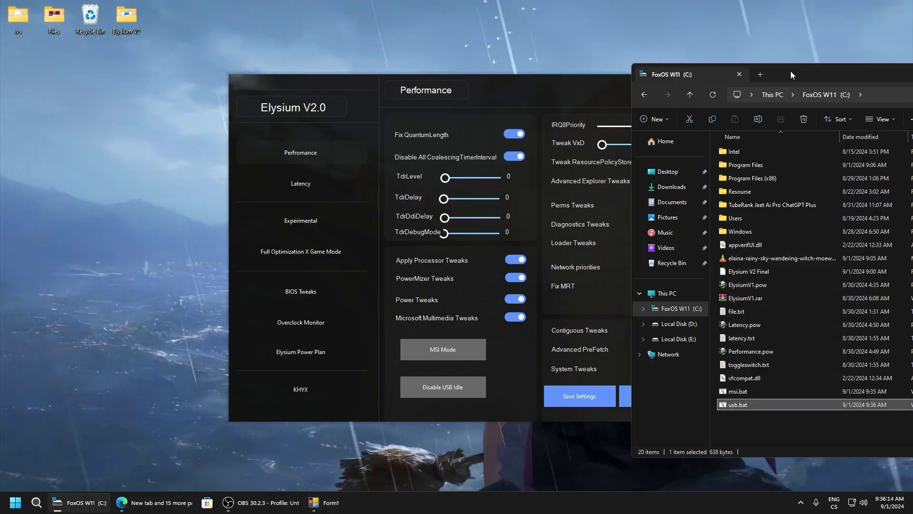
drag(690, 74, 276, 109)
click(694, 105)
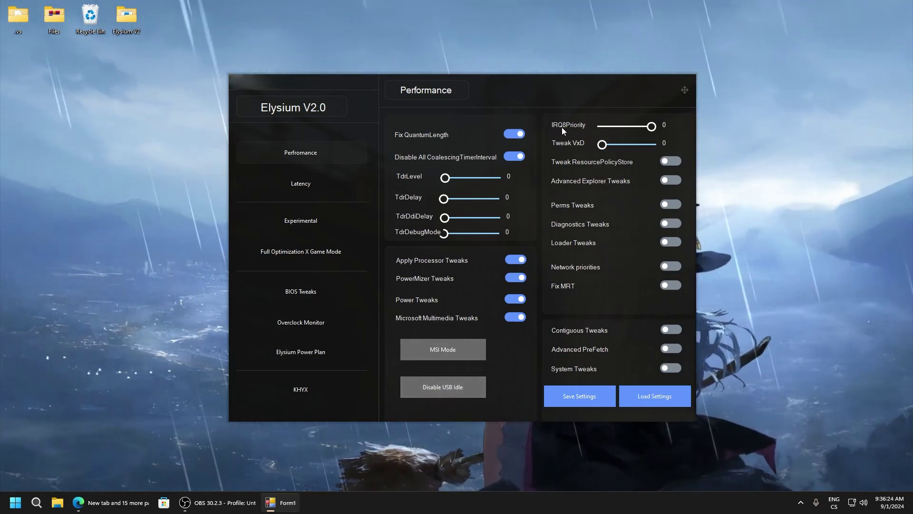
Set IRQ8Priority and Tweak VxD to 1 and enable all the toggles from Tweak ResourcePolicyStore through Fix MRT.
drag(651, 126, 612, 143)
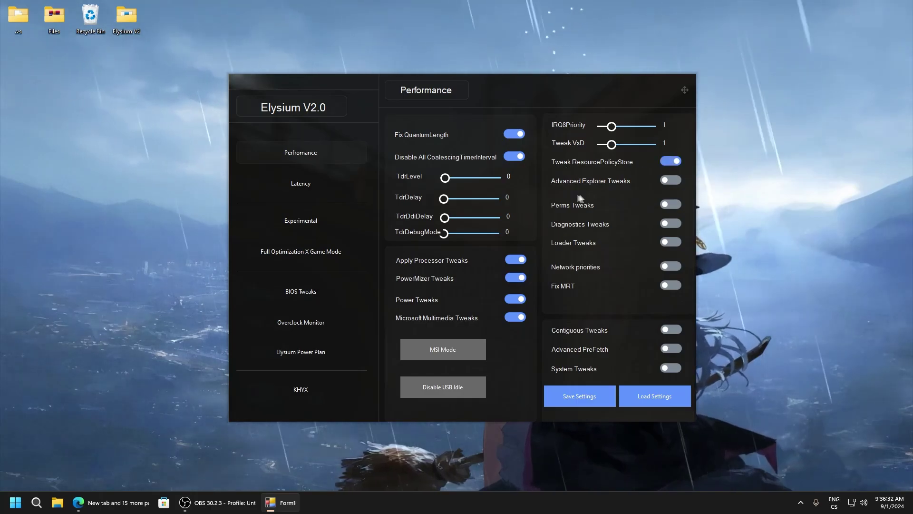
click(671, 180)
click(671, 204)
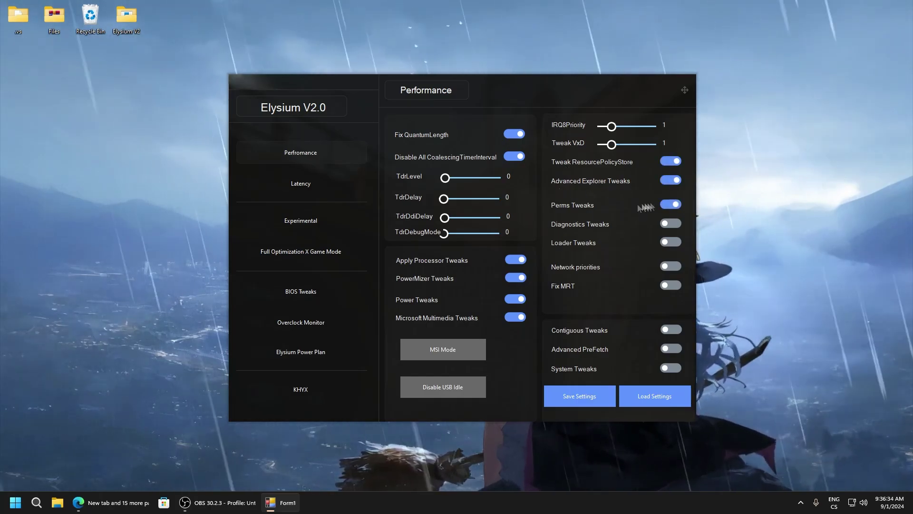
click(671, 225)
click(670, 242)
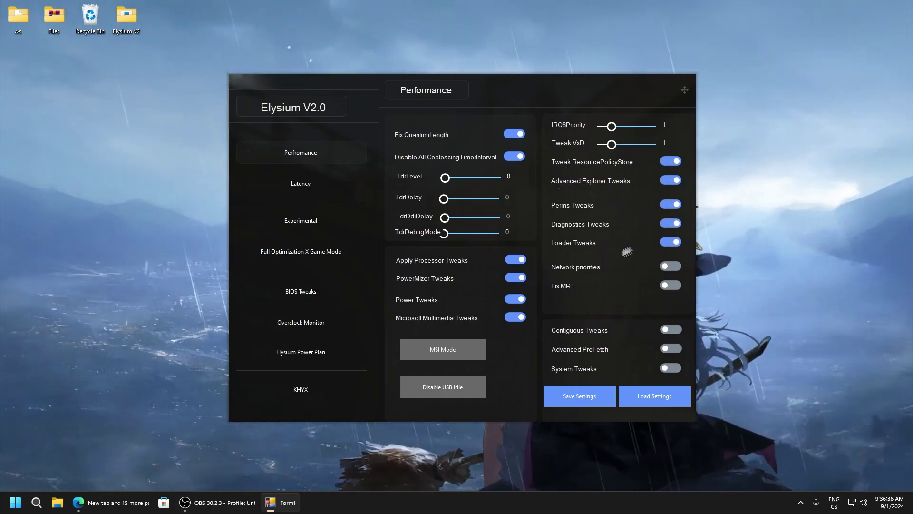
click(671, 266)
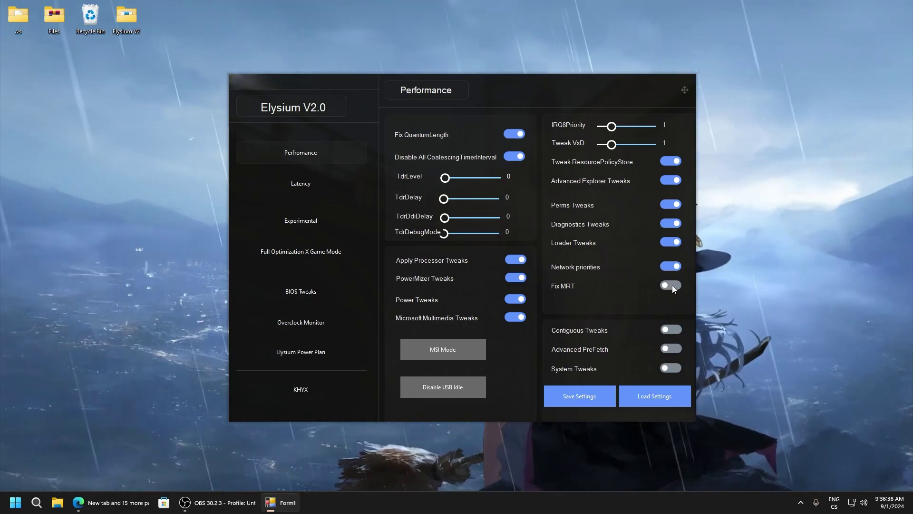
click(671, 285)
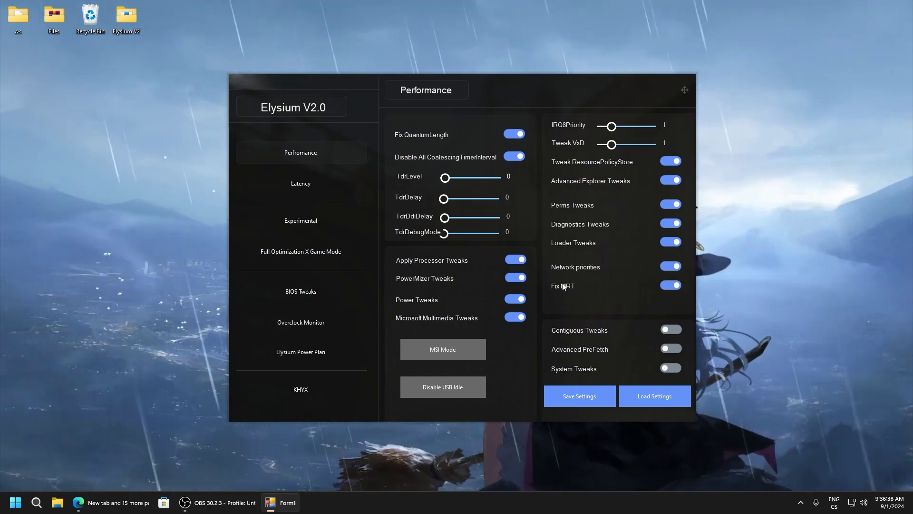
Enable Contiguous Tweaks, Advanced PreFetch and System Tweaks on the Performance page.
click(671, 329)
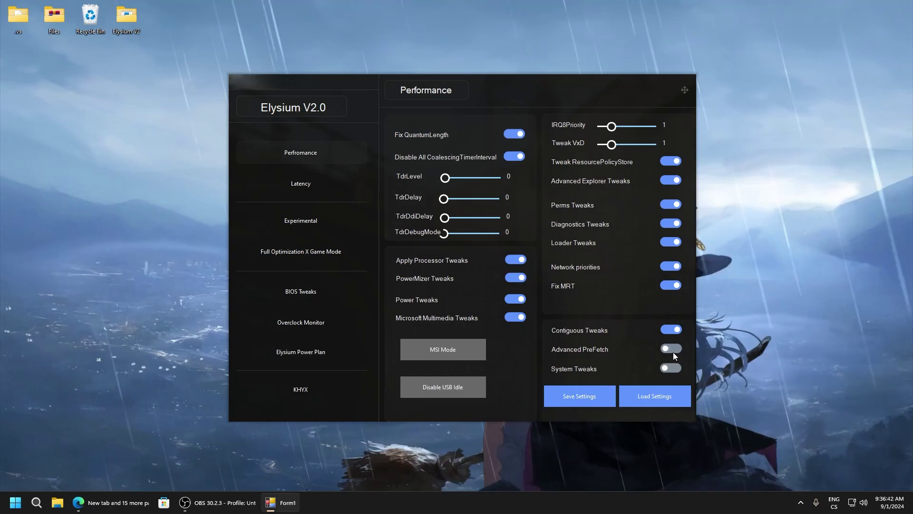
click(672, 350)
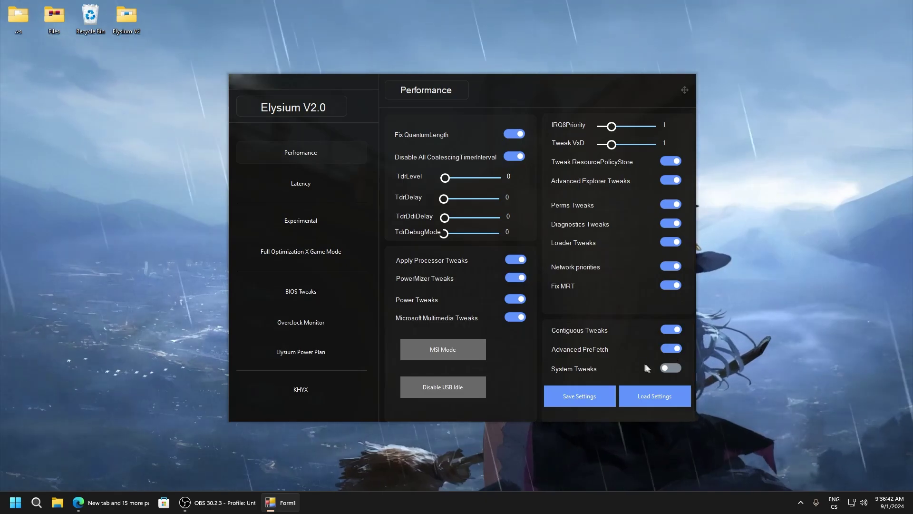
click(671, 368)
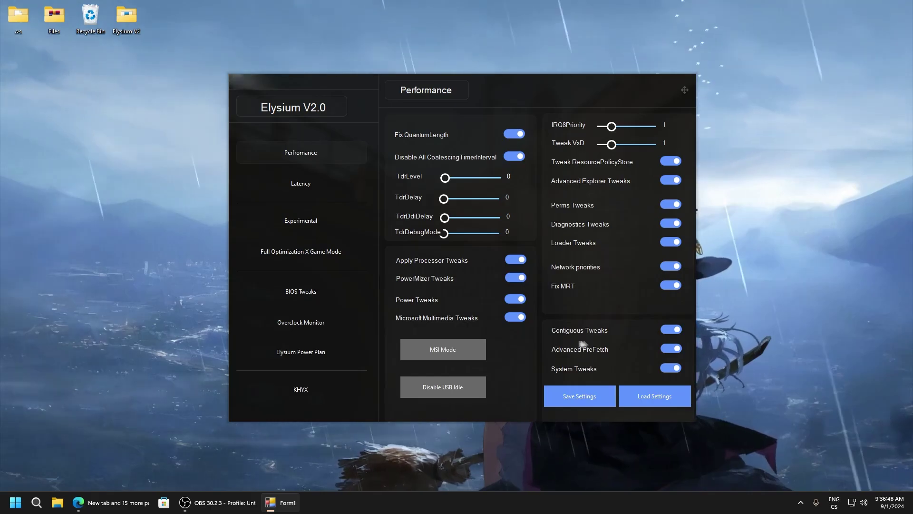
Open the Latency page and set LMT to 2500.
click(306, 183)
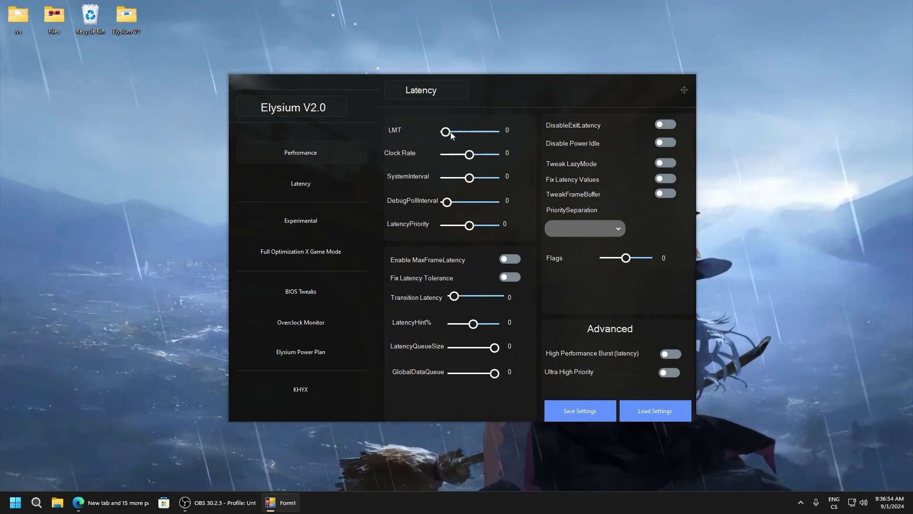
drag(449, 132, 499, 127)
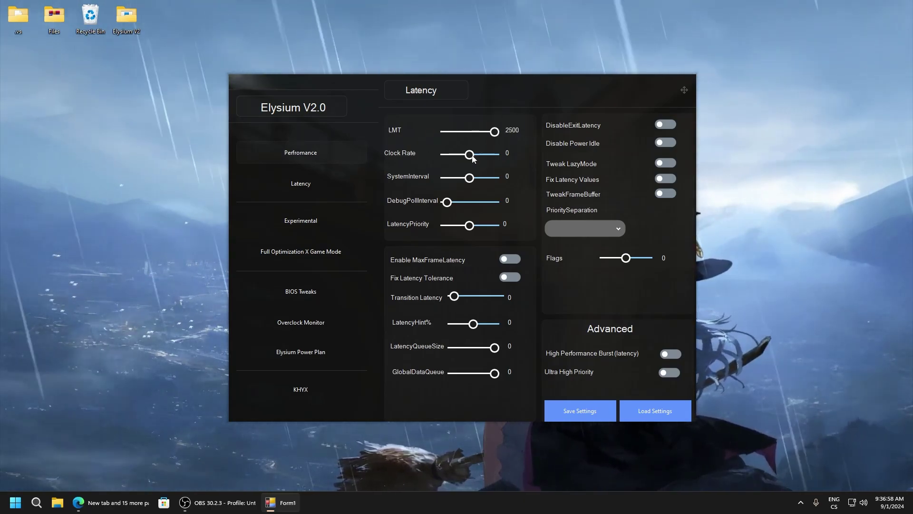
Set Clock Rate to its minimum of 0, SystemInterval to 1, DebugPollInterval to 1000 and LatencyPriority to 3.
drag(473, 157, 518, 159)
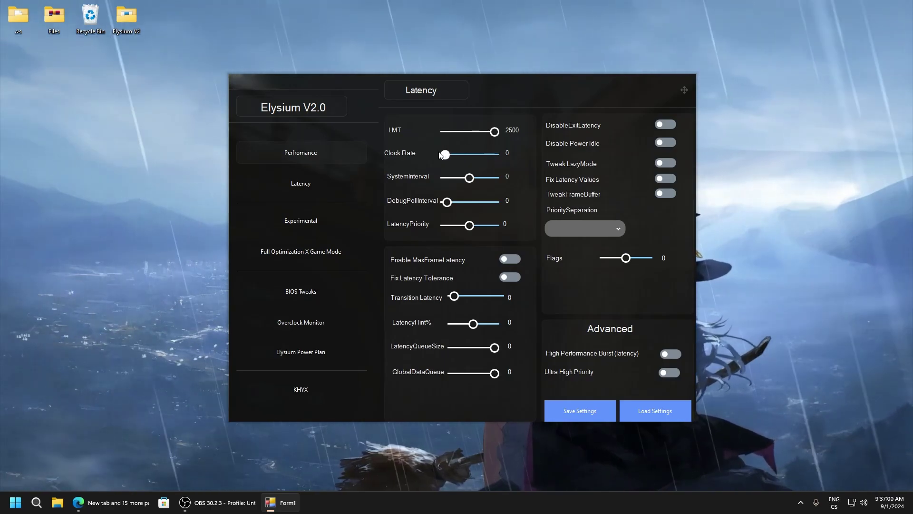
drag(482, 156, 439, 151)
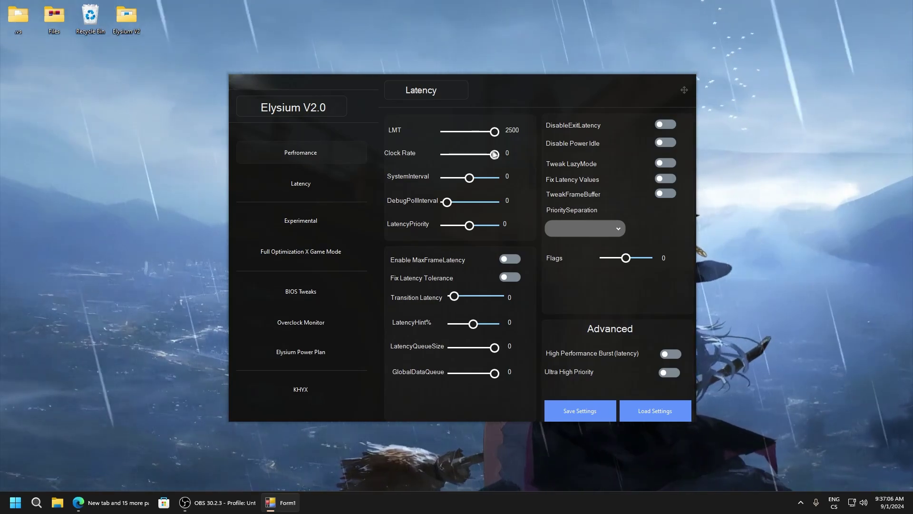
drag(494, 154, 412, 162)
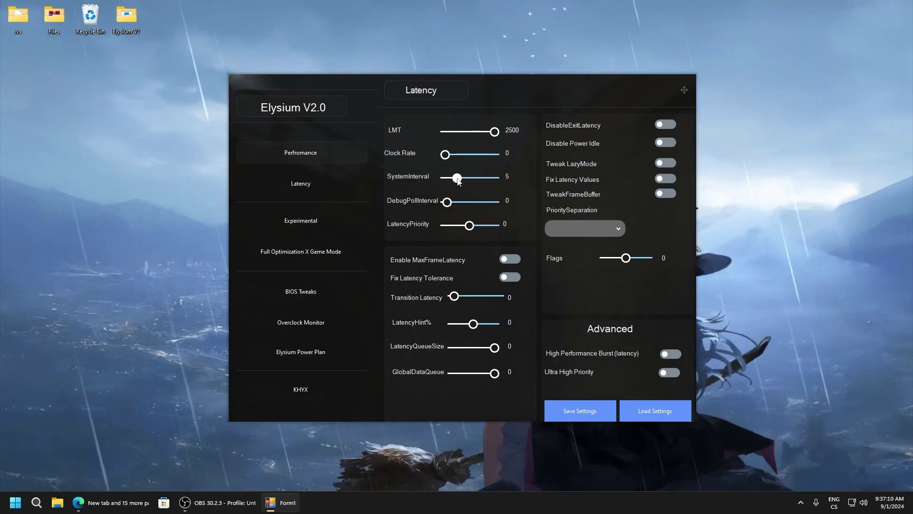
drag(449, 180, 445, 180)
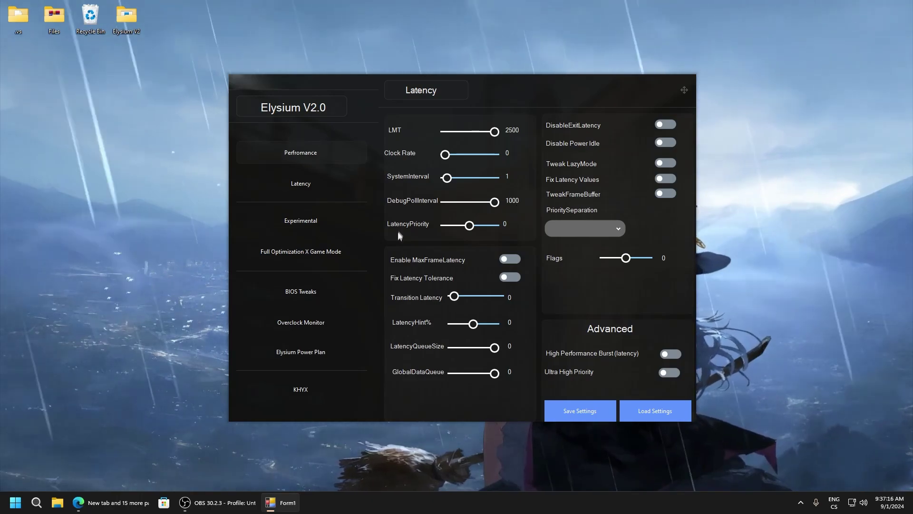
drag(474, 227, 468, 229)
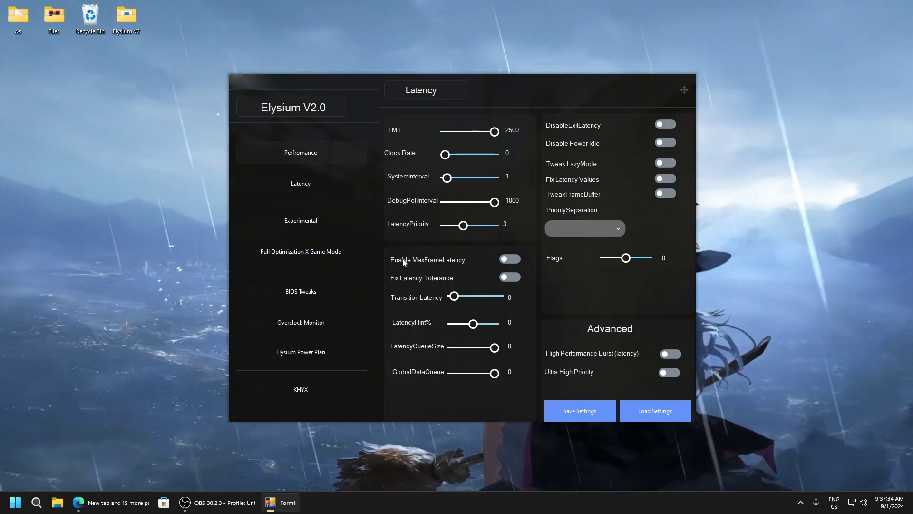
Turn on Enable MaxFrameLatency and Fix Latency Tolerance, and set Transition Latency to 5.
click(475, 261)
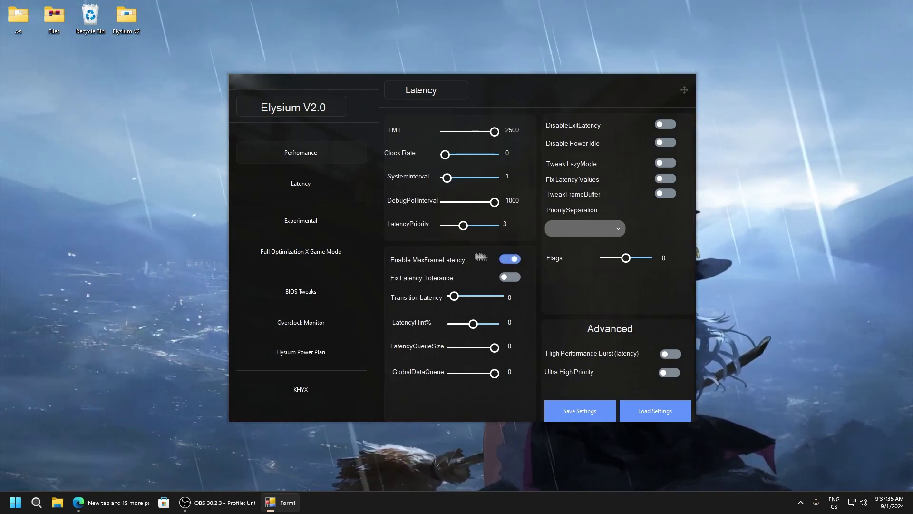
click(496, 277)
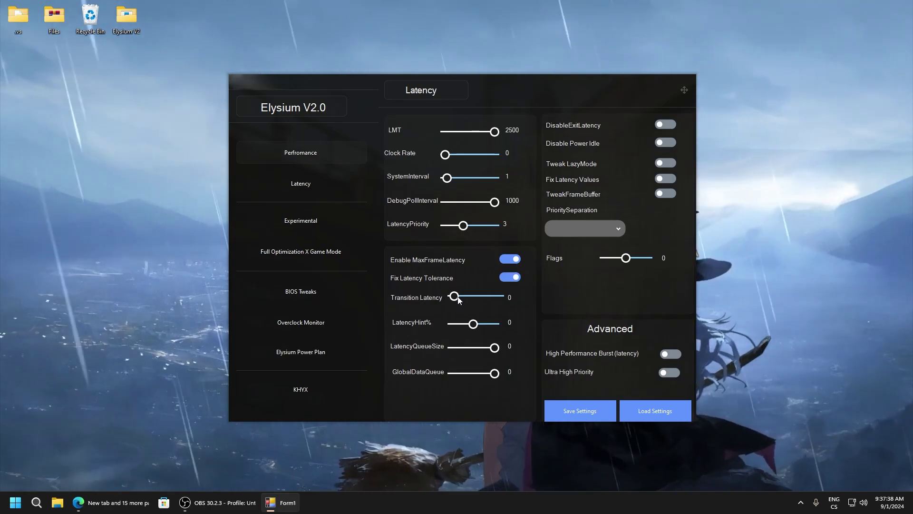
drag(456, 297, 453, 297)
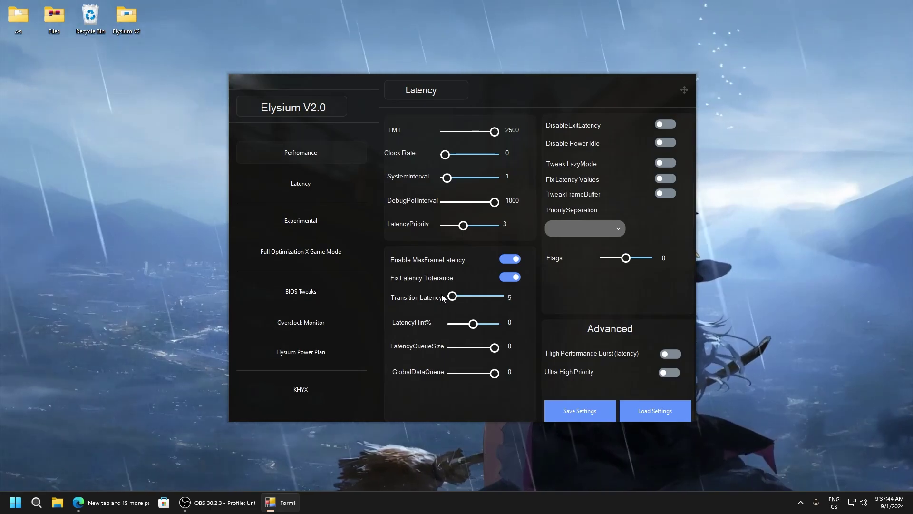
Set LatencyHint% to 100, LatencyQueueSize to 32 and GlobalDataQueue to 20.
drag(473, 323, 520, 312)
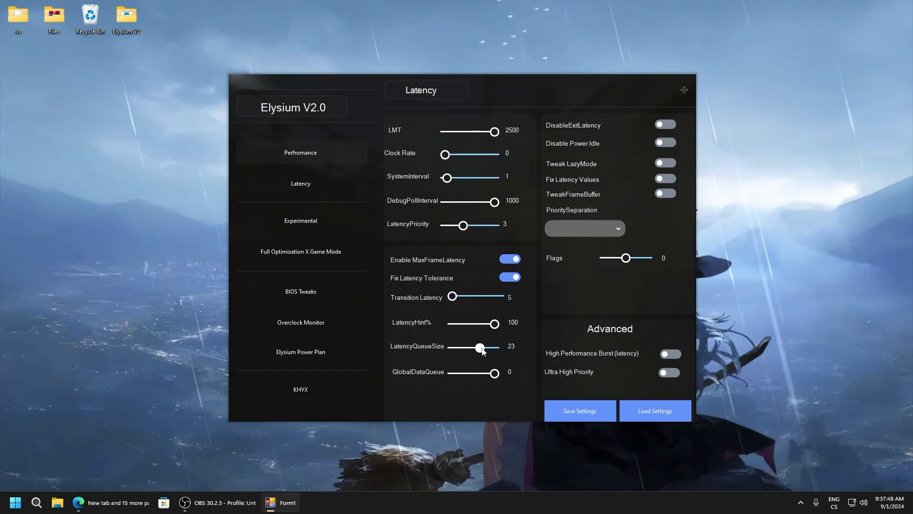
drag(490, 351, 471, 351)
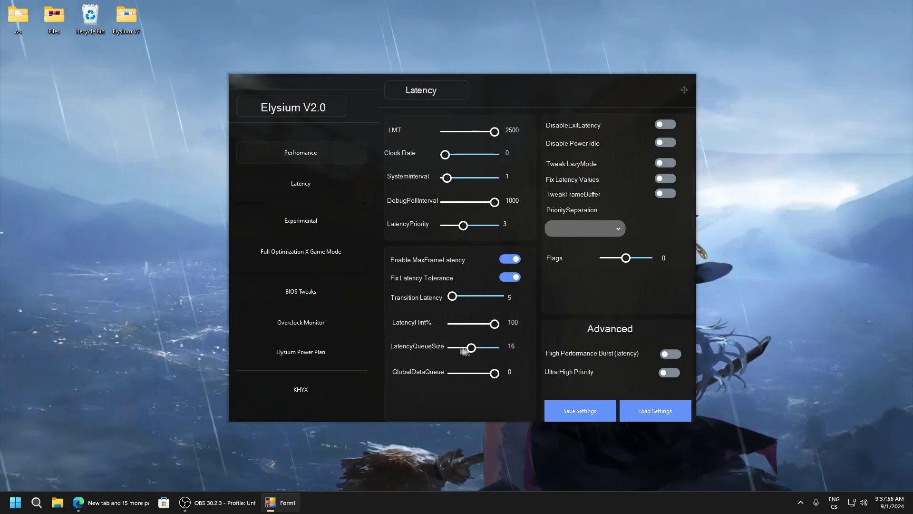
drag(472, 351, 490, 352)
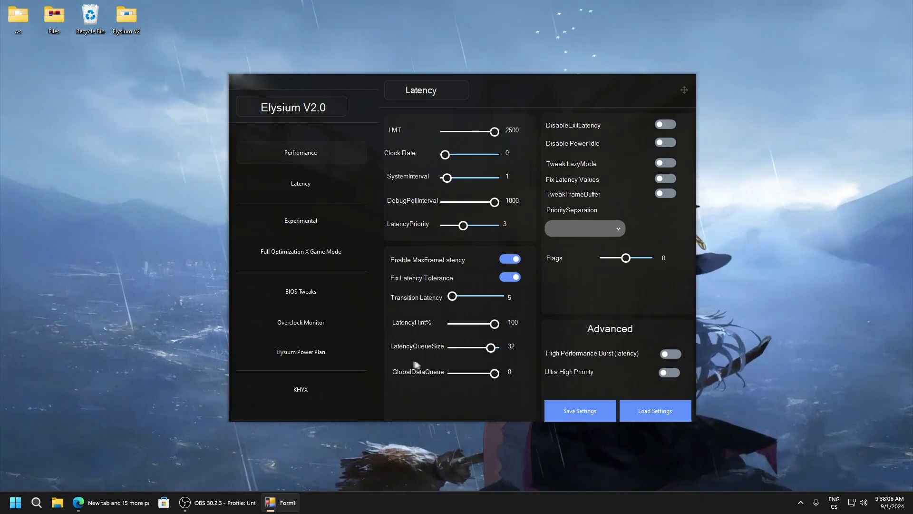
drag(494, 374, 500, 373)
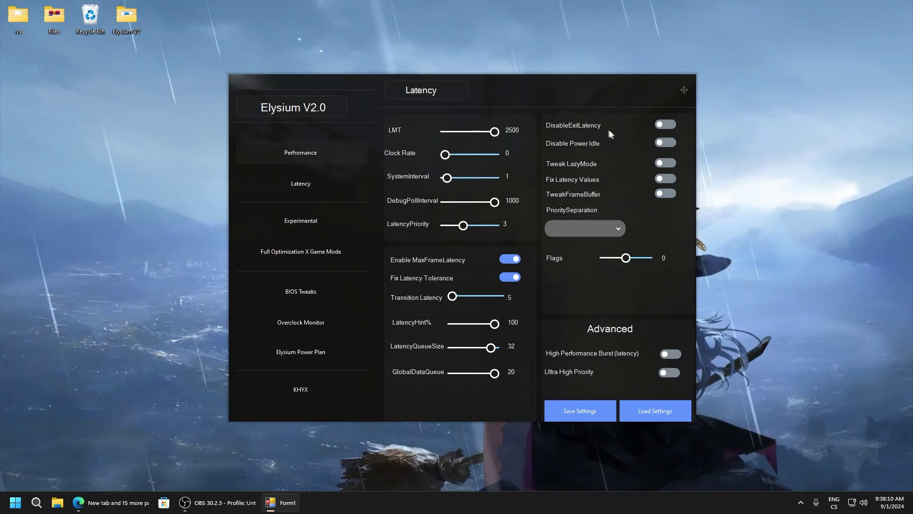
Turn on DisableExitLatency, Disable Power Idle, Tweak LazyMode, Fix Latency Values and TweakFrameBuffer.
click(665, 124)
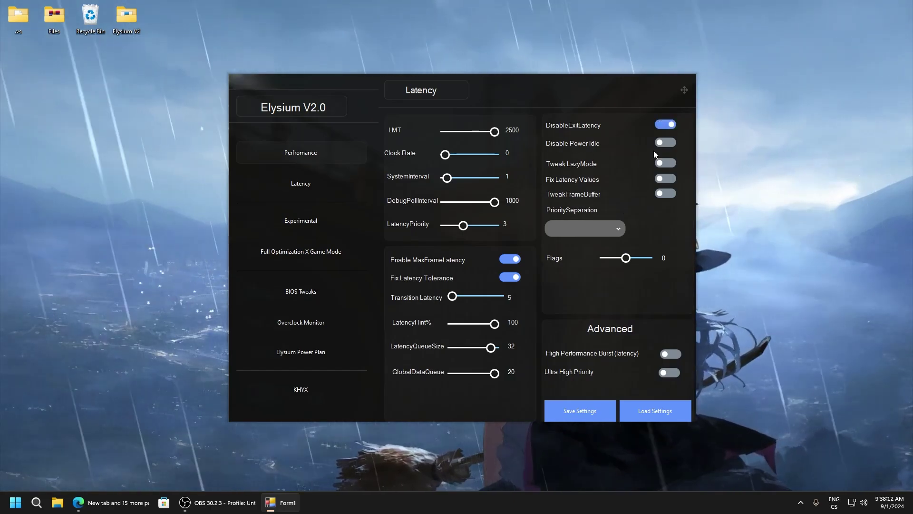
click(665, 143)
click(665, 163)
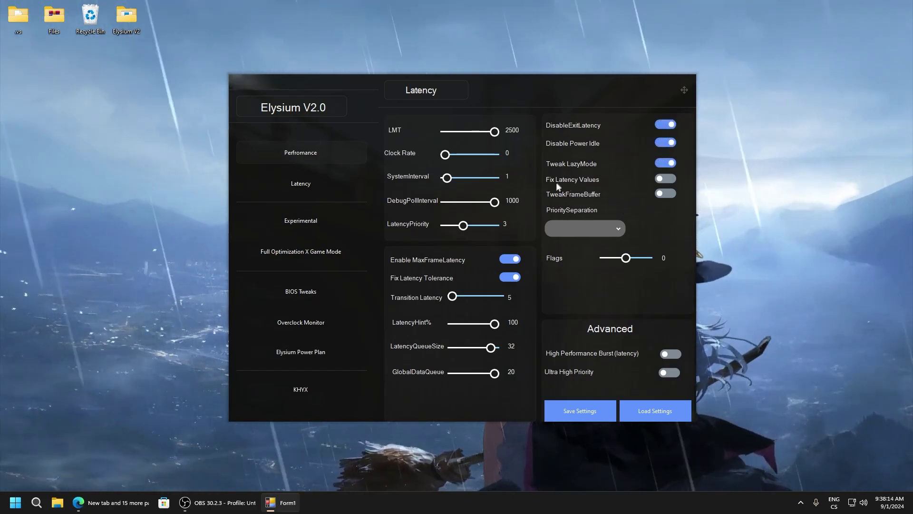
click(666, 178)
click(665, 193)
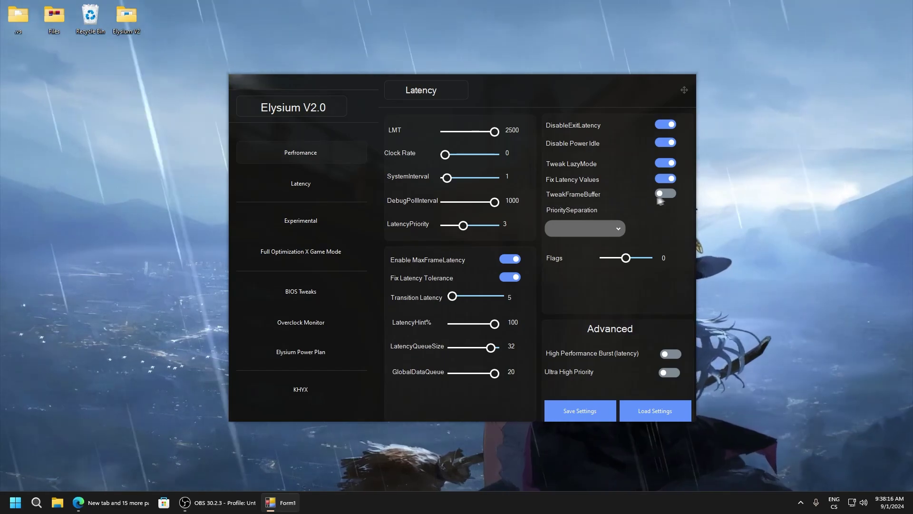
Set PrioritySeparation to Performance and Flags to its minimum of 0, and enable High Performance Burst and Ultra High Priority.
click(610, 227)
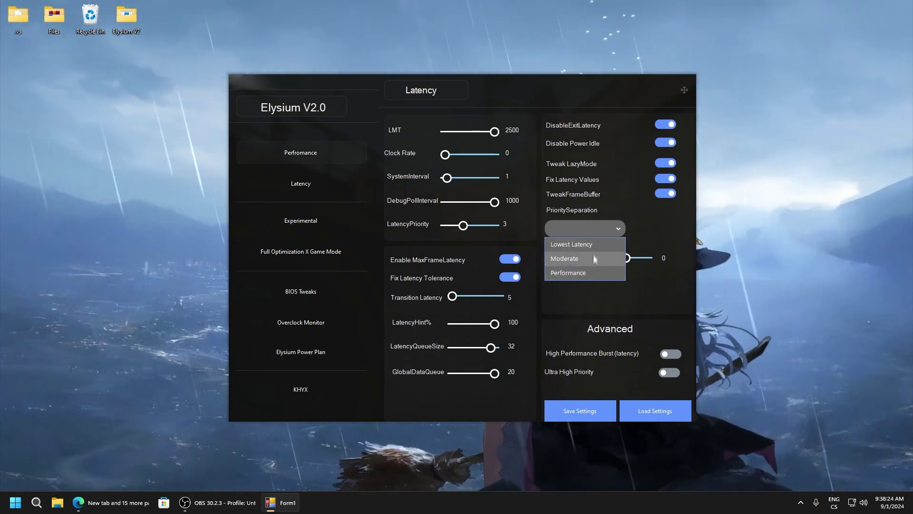
click(569, 233)
click(564, 272)
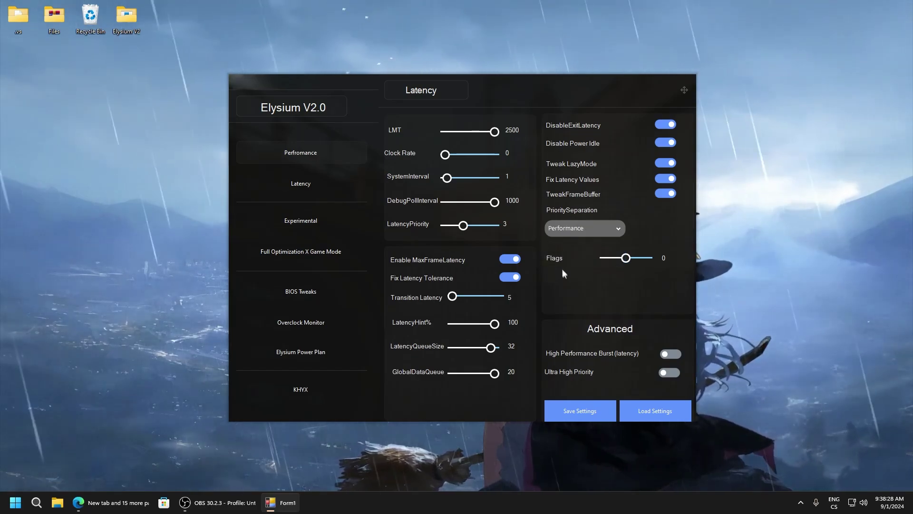
drag(625, 260, 591, 261)
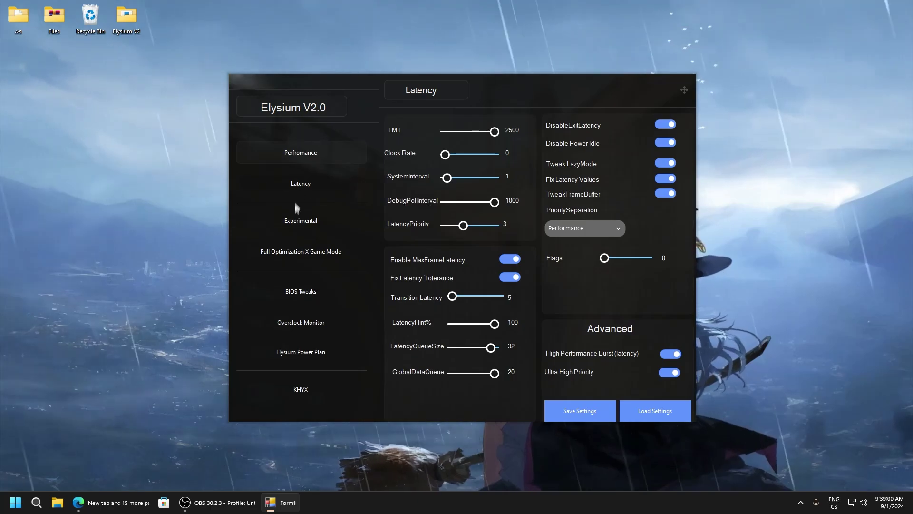
On the Experimental page, set TcpipSize and PPM Size to 32, USBHUB Size to 16 and NetPowerIdle to 100, and enable ImplicitText.
click(296, 221)
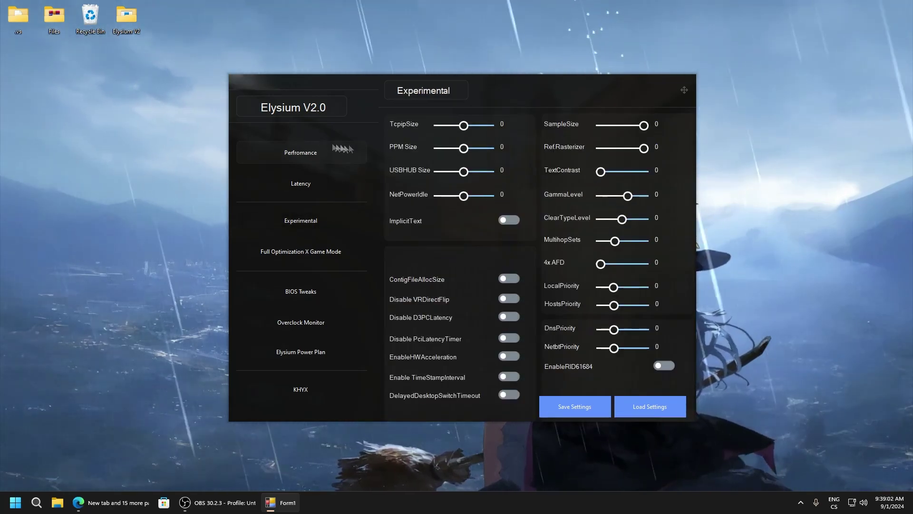
drag(491, 127, 471, 126)
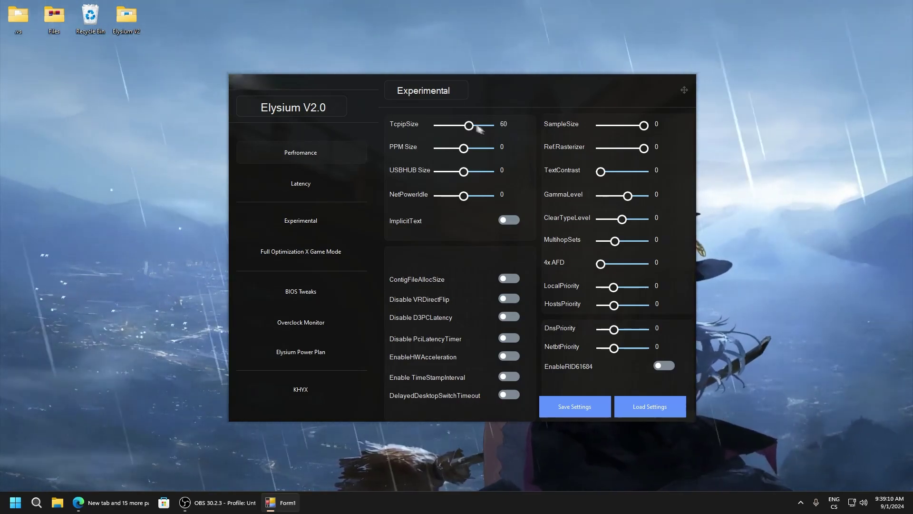
mouse_move(462, 149)
mouse_down()
mouse_move(492, 149)
mouse_move(454, 148)
mouse_up()
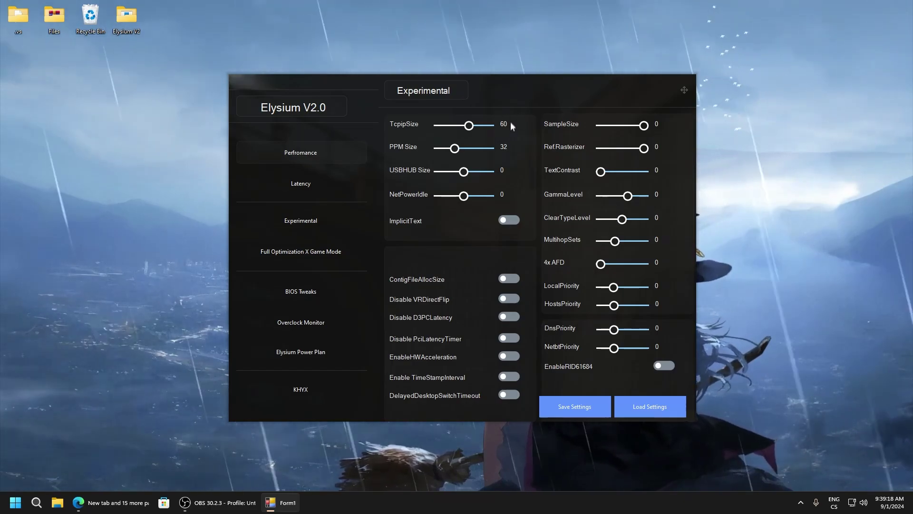
drag(469, 125, 459, 126)
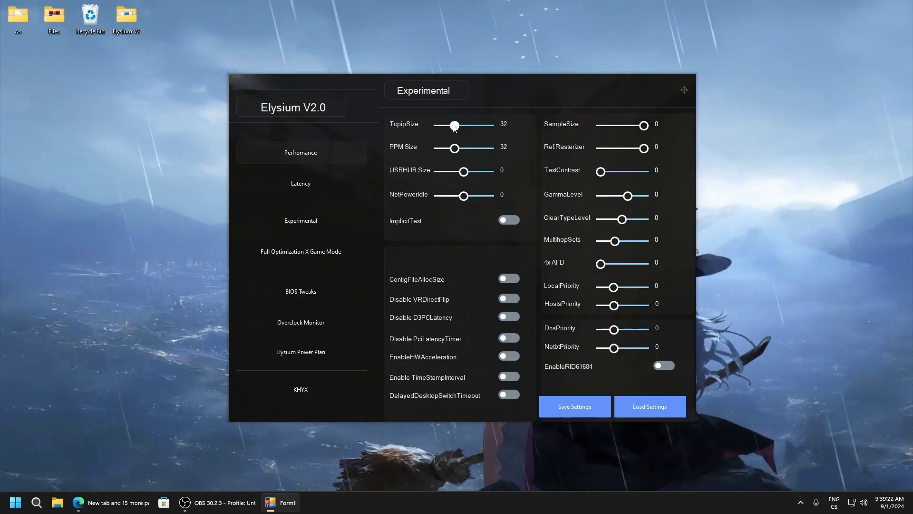
drag(464, 171, 444, 173)
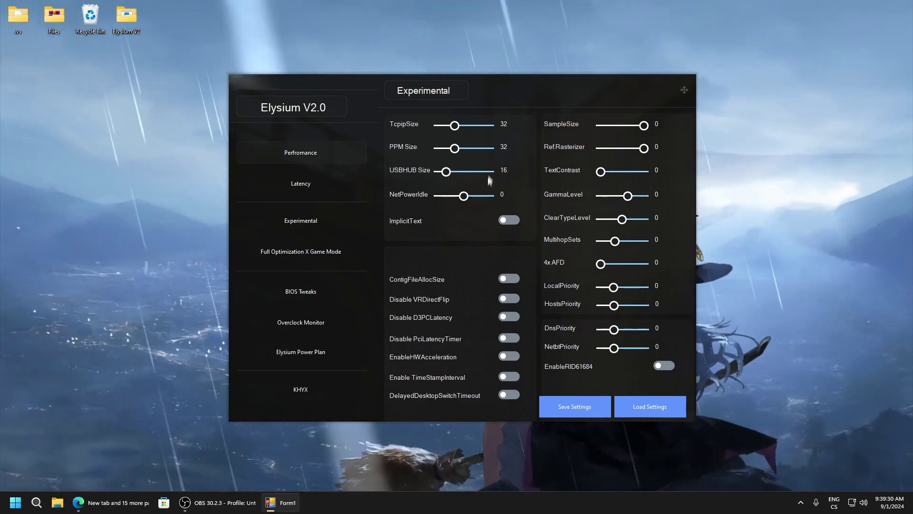
click(492, 196)
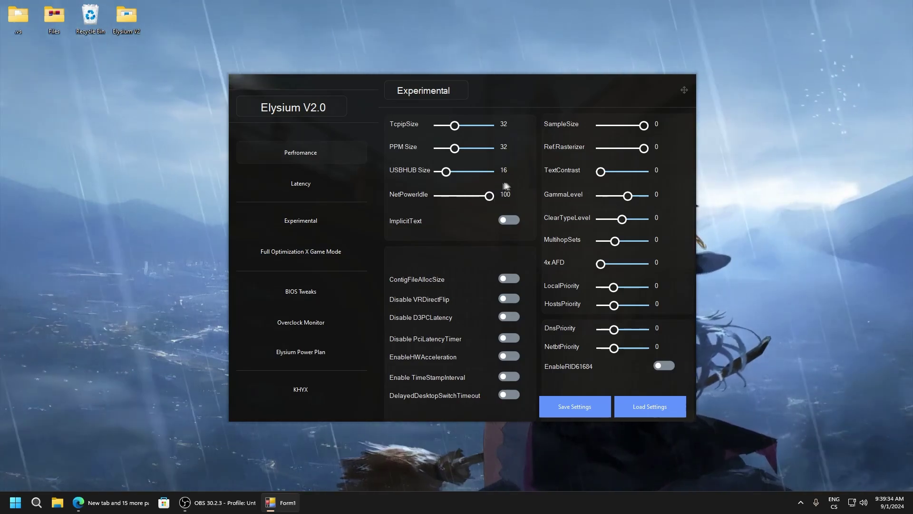
click(512, 221)
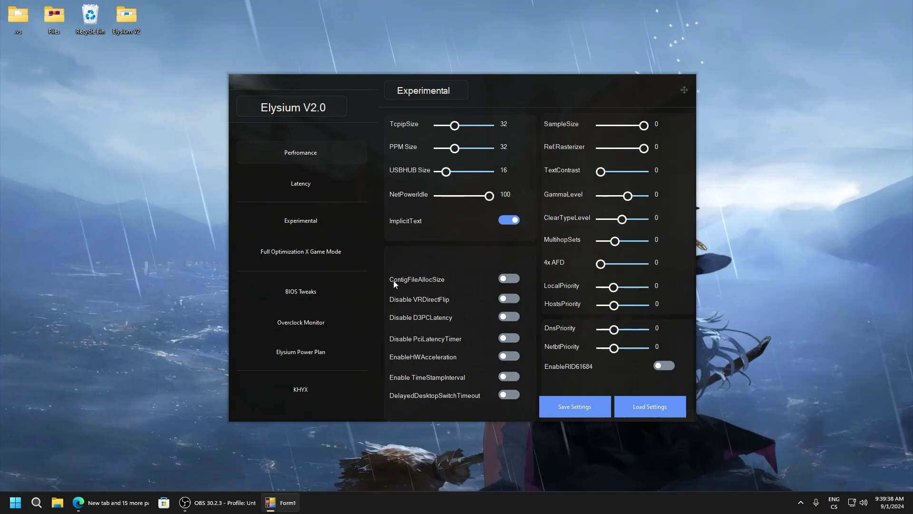
Turn on all the toggles from ContigFileAllocSize through DelayedDesktopSwitchTimeout on the Experimental page.
click(508, 279)
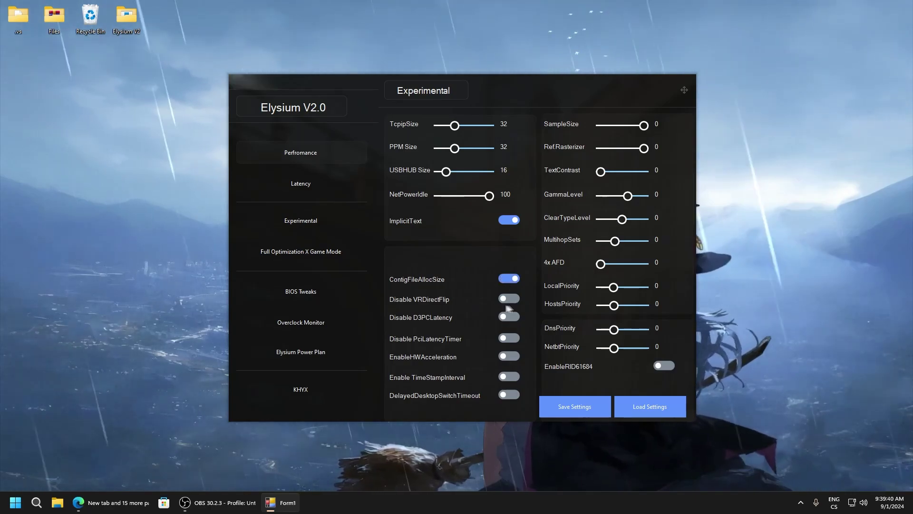
click(515, 298)
click(509, 317)
click(509, 337)
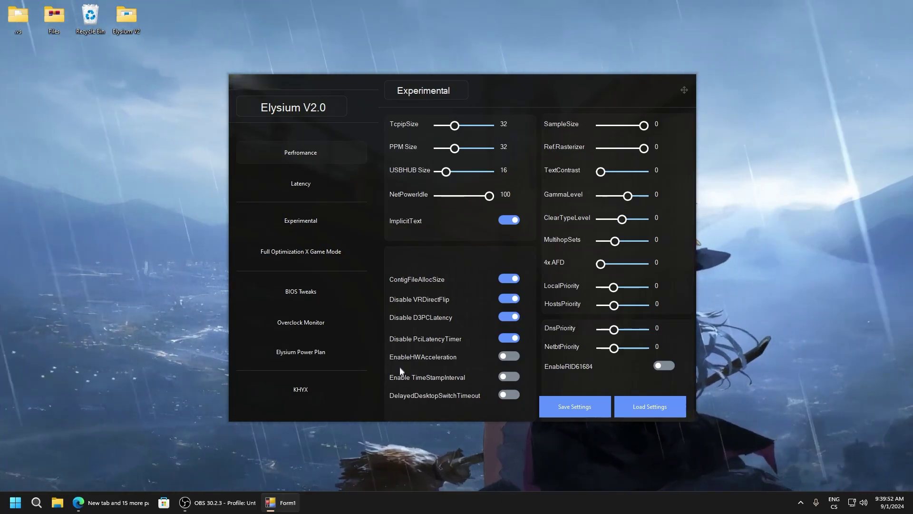
click(507, 359)
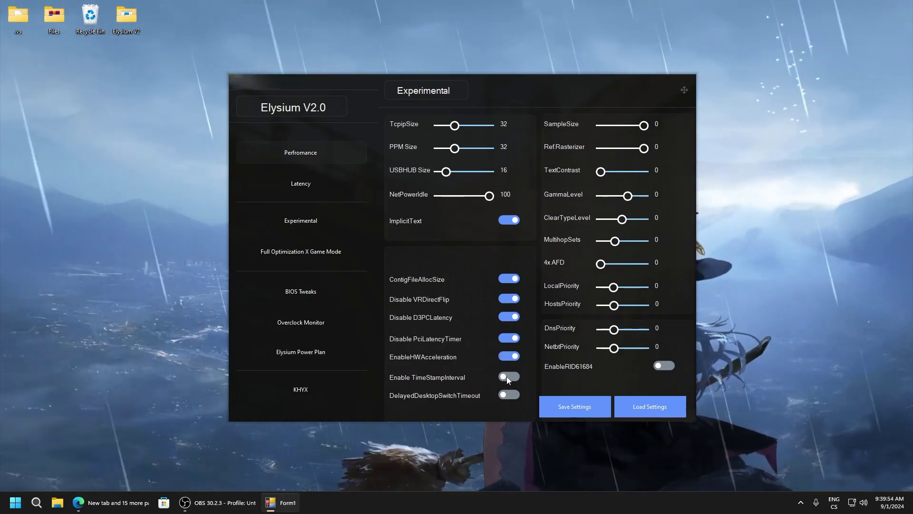
click(512, 398)
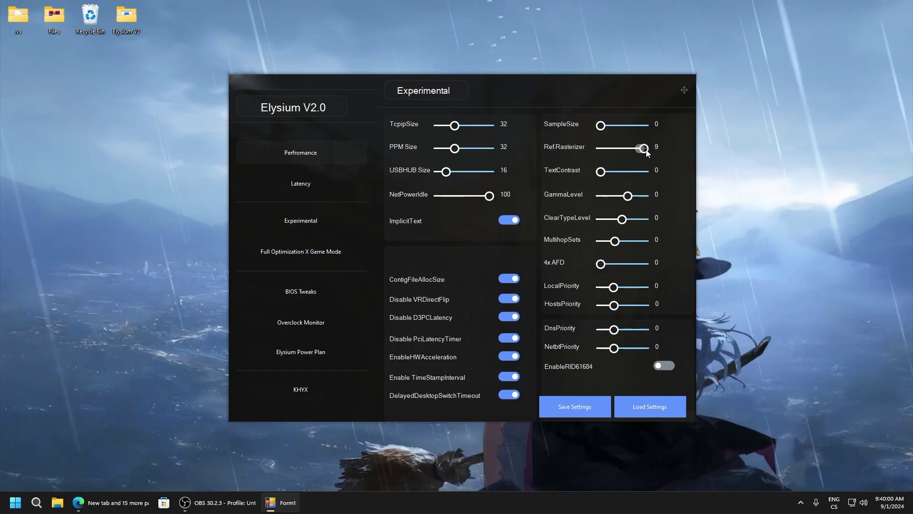
Set SampleSize to 0, Ref.Rasterizer to 1, TextContrast to 6, GammaLevel to 1600, ClearTypeLevel to 1 and MultihopSets to 15.
drag(639, 151, 680, 196)
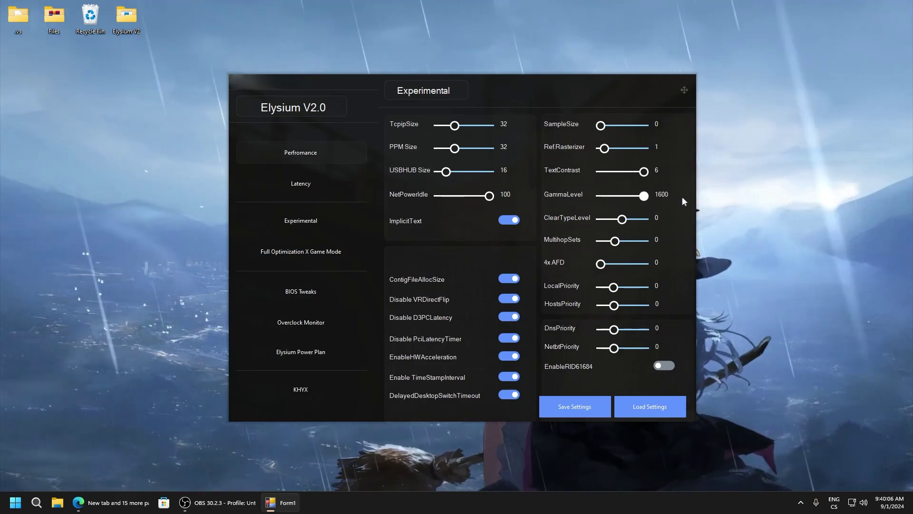
drag(620, 224, 598, 224)
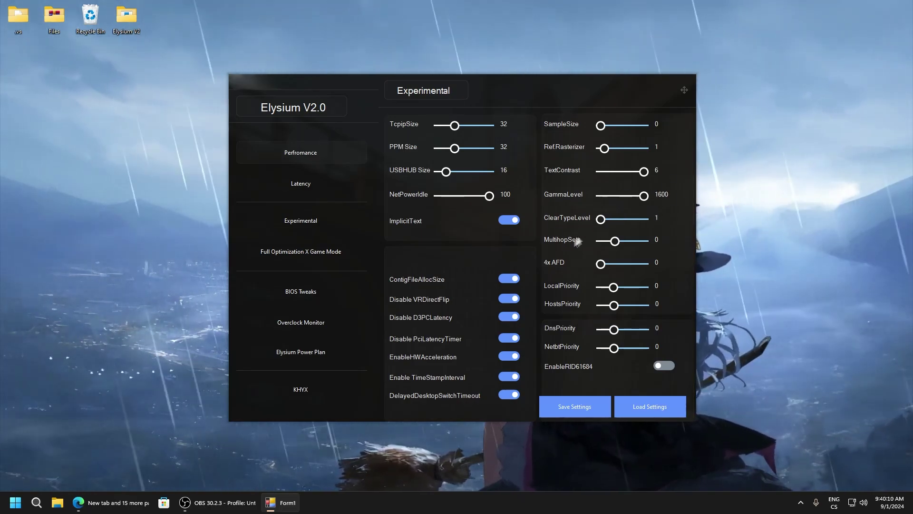
drag(627, 245, 648, 241)
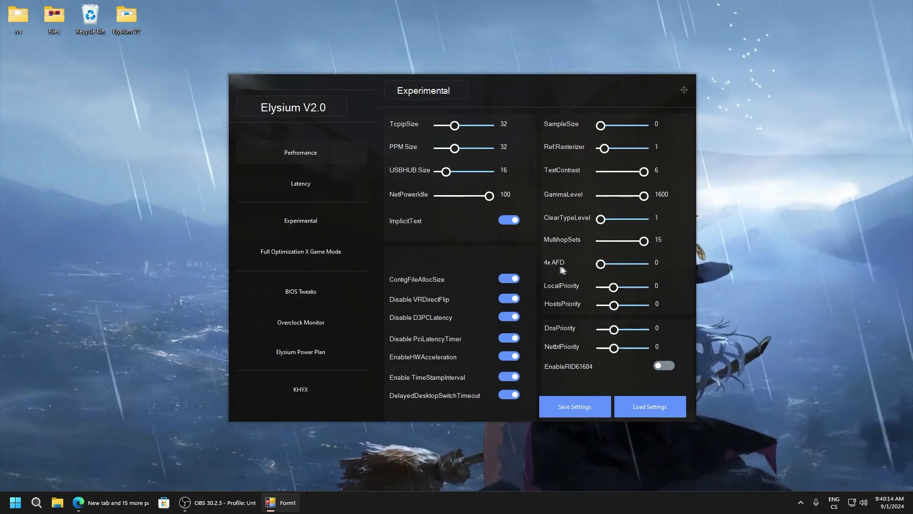
Set 4x AFD to 4000 and LocalPriority, HostsPriority, DnsPriority and NetbtPriority to 1, and turn on EnableRID61684.
drag(600, 264, 656, 264)
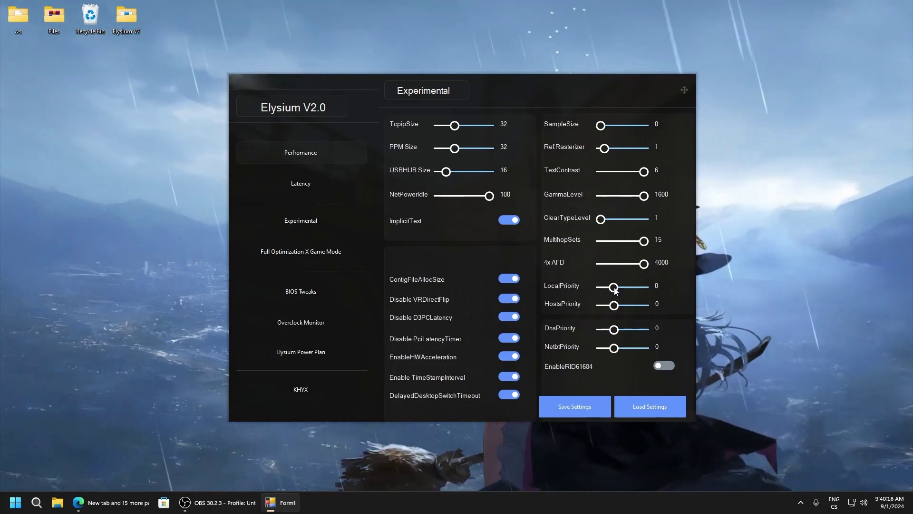
drag(617, 291, 622, 305)
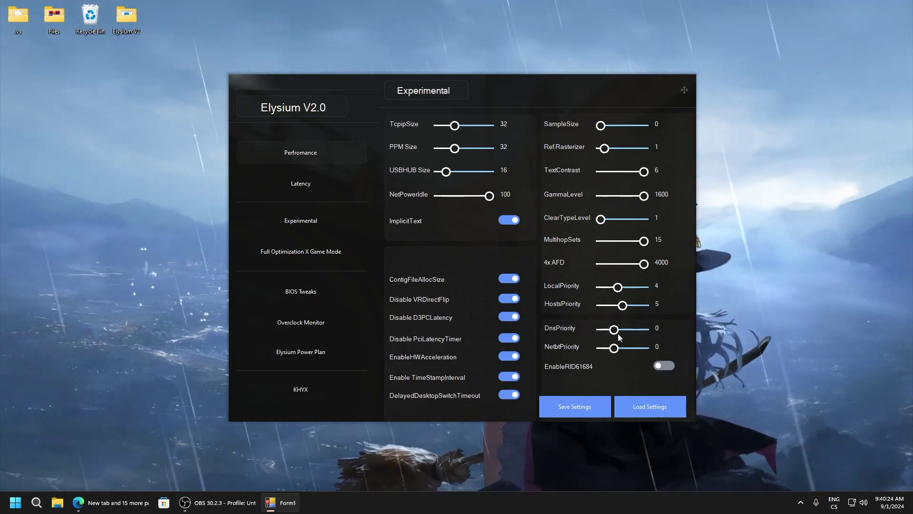
drag(616, 329, 610, 308)
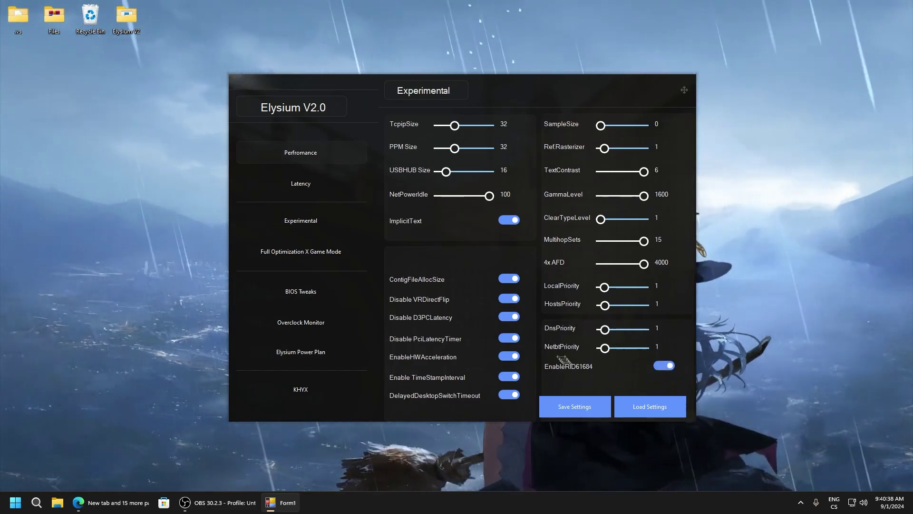
On the Full Optimization X Game Mode page, turn on all toggles from Disable Telemetry through Priority Tweaks.
click(279, 255)
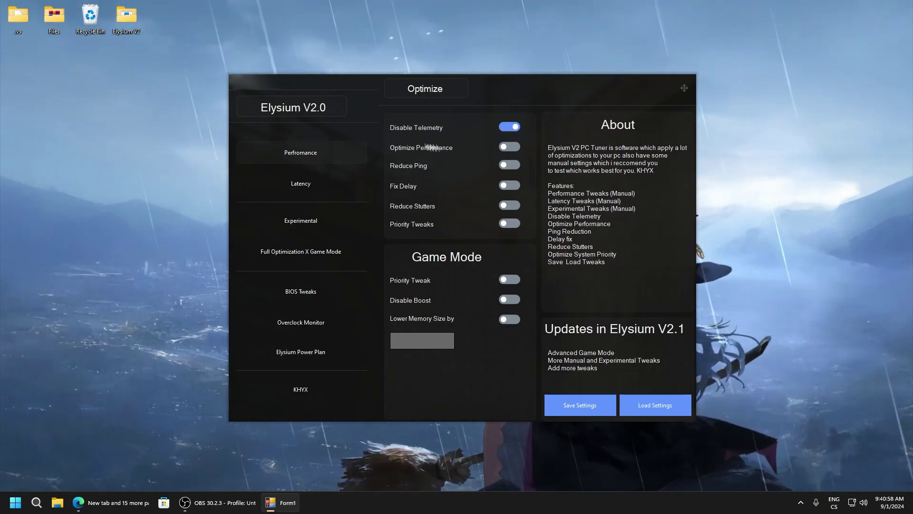
click(512, 149)
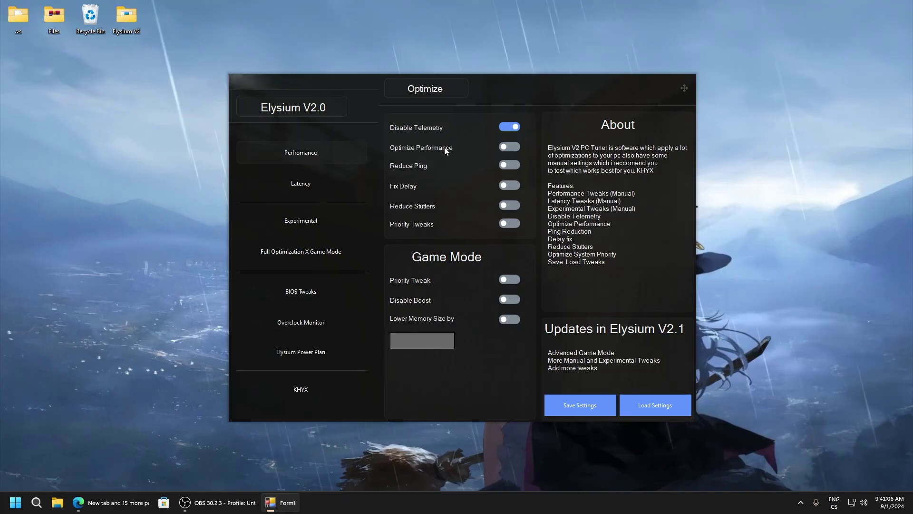
click(504, 147)
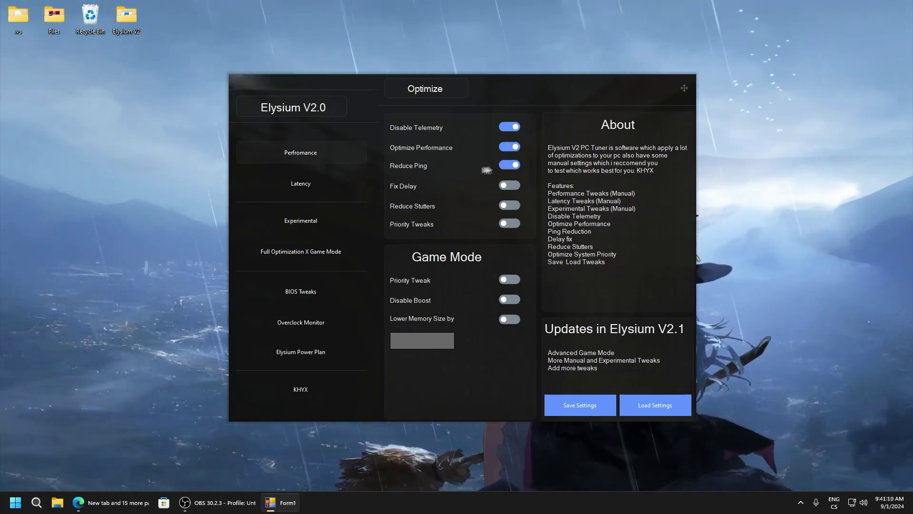
click(510, 186)
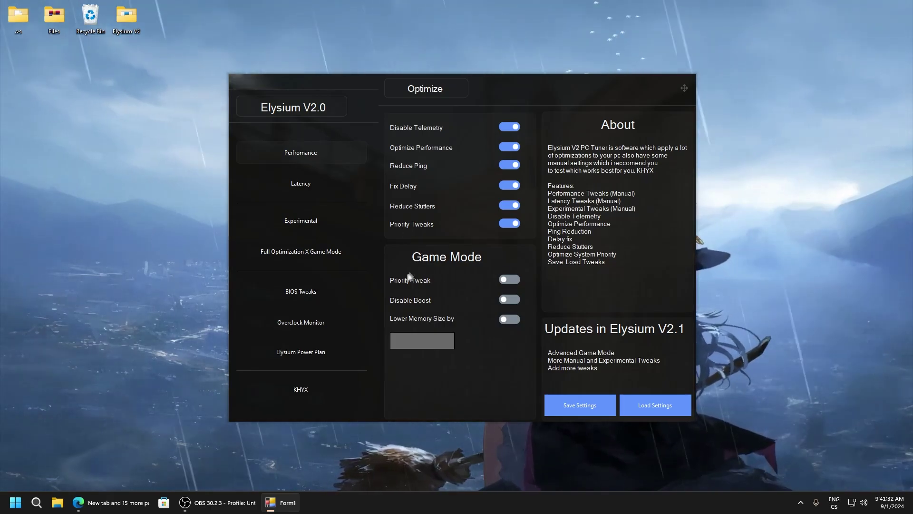
Try to turn on Priority Tweak in the Game Mode section.
click(512, 283)
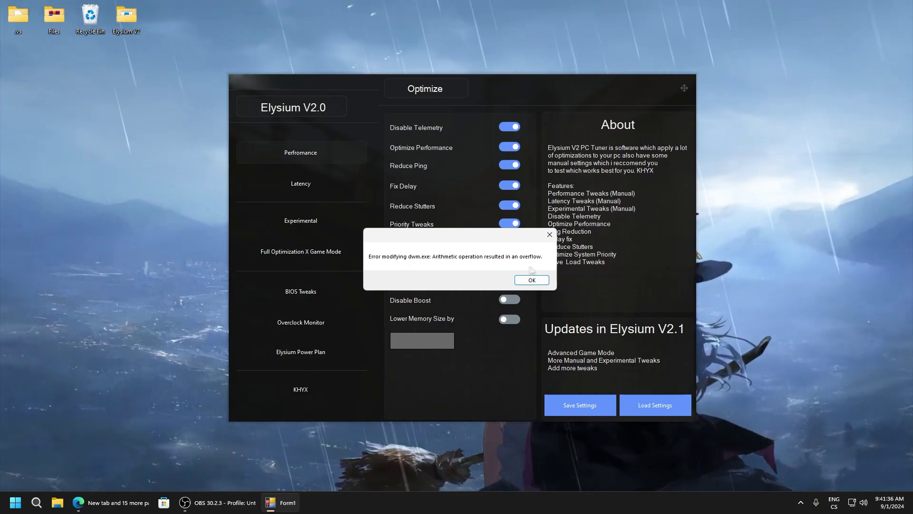
click(531, 279)
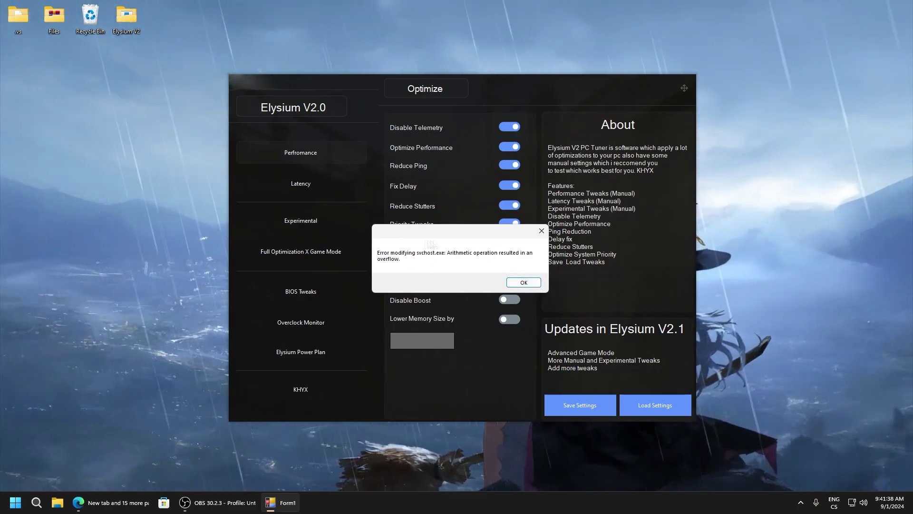
click(528, 282)
click(529, 284)
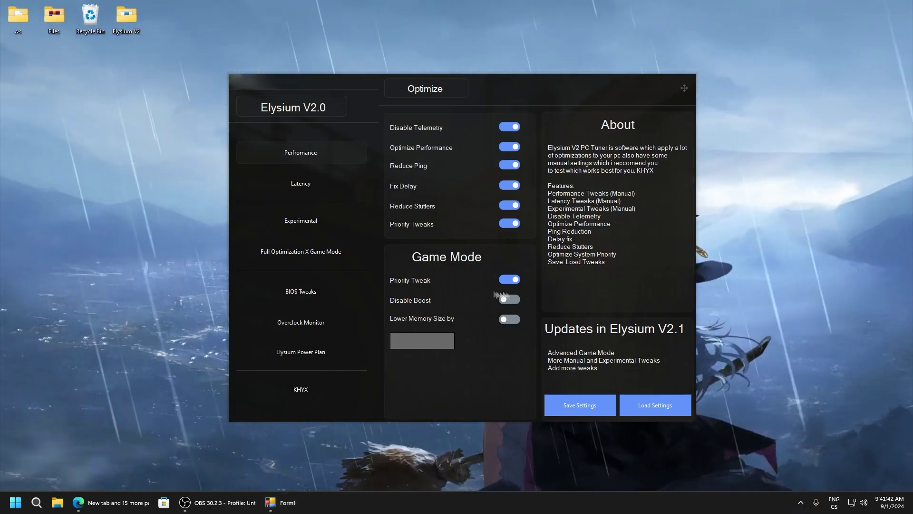
click(800, 502)
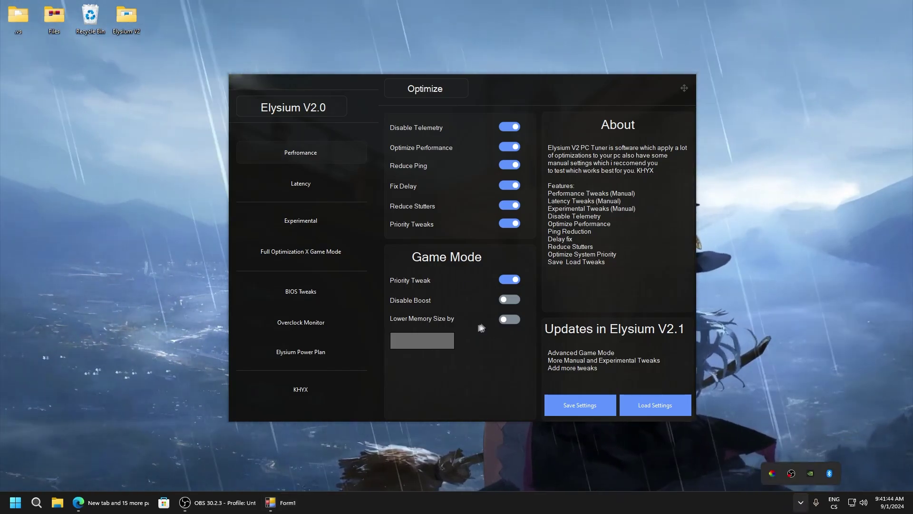
click(502, 243)
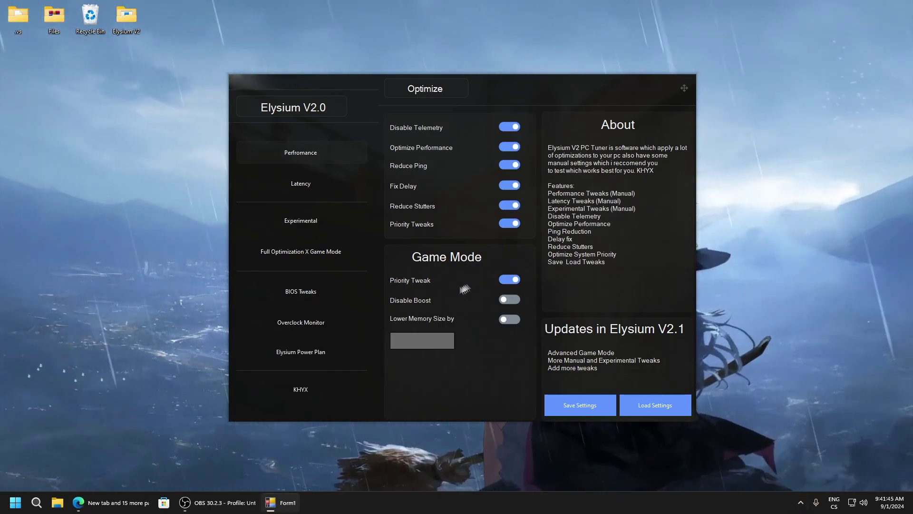
In the Game Mode section, turn on Disable Boost and Lower Memory Size by, and switch Priority Tweak off.
click(514, 300)
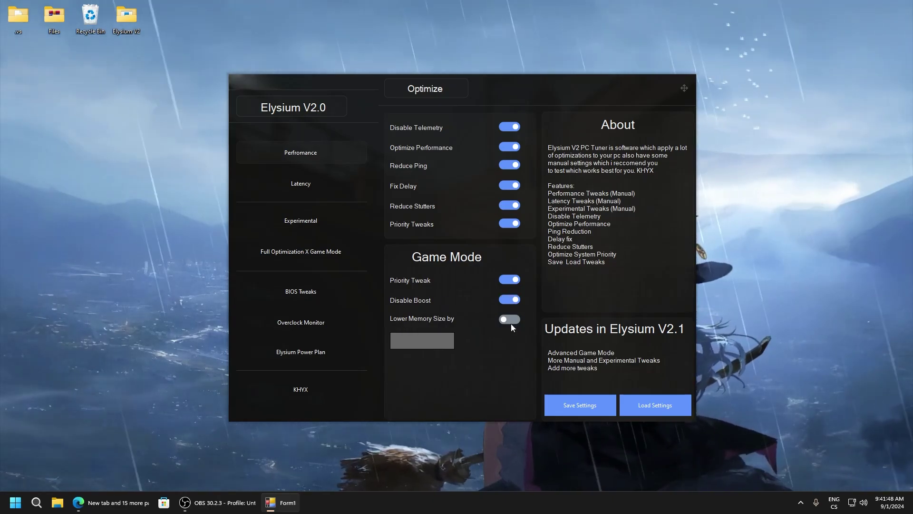
click(510, 321)
click(528, 279)
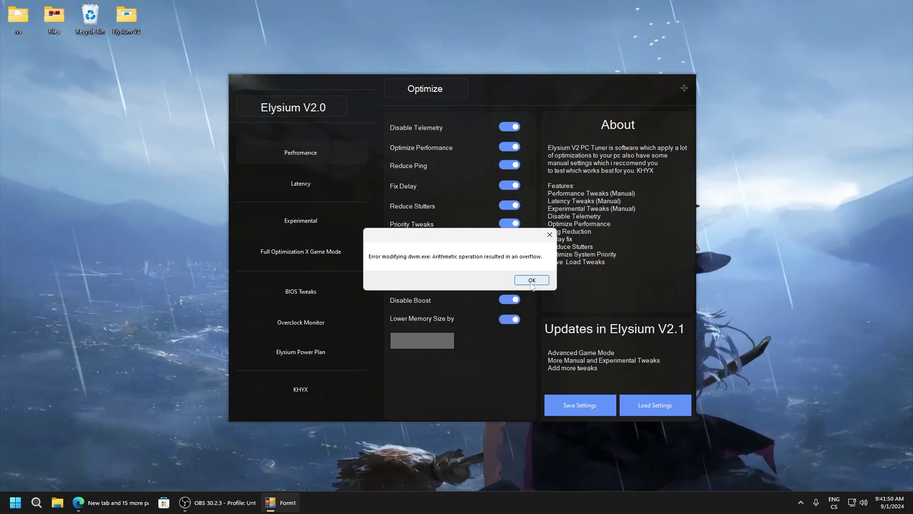
click(531, 281)
click(539, 282)
click(538, 283)
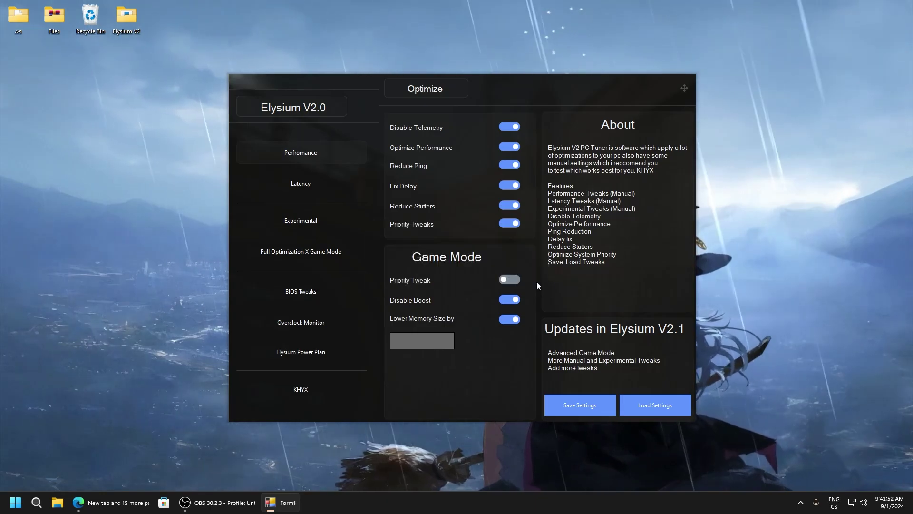
Enter the amount for Lower Memory Size by in the Game Mode section.
click(393, 337)
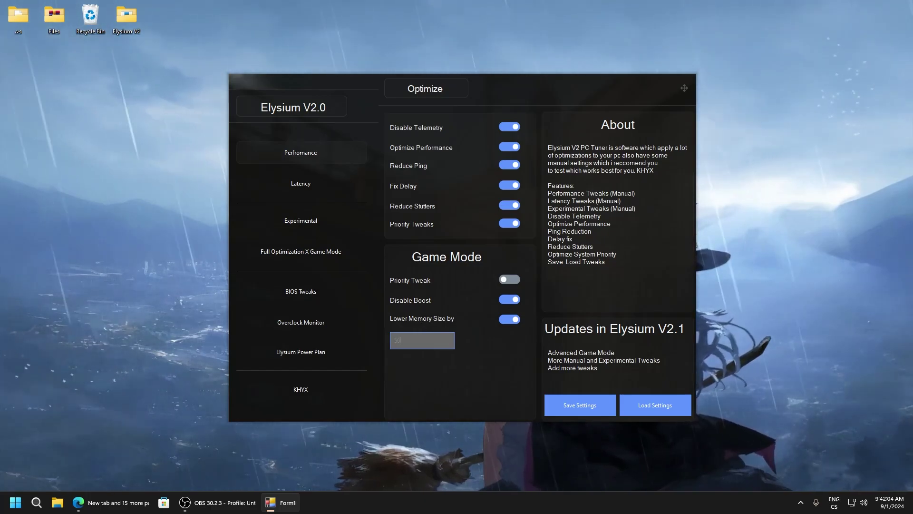
text(0)
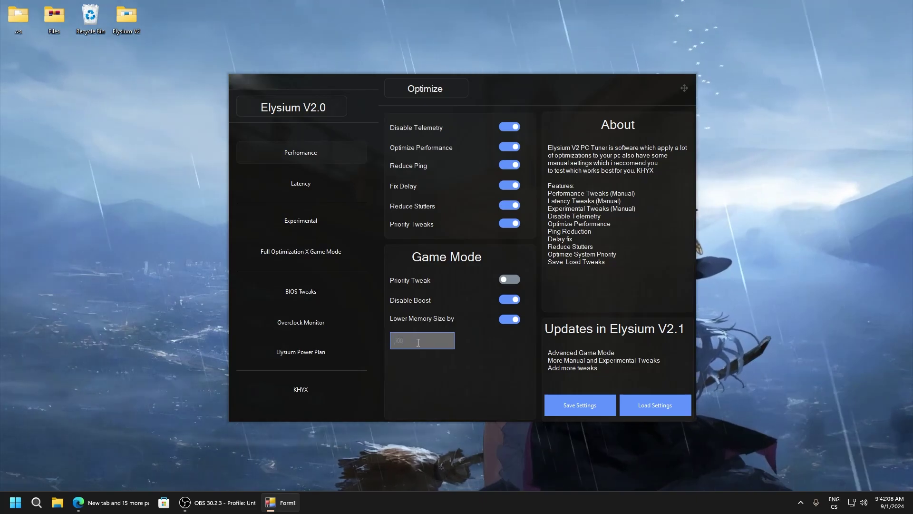
click(390, 343)
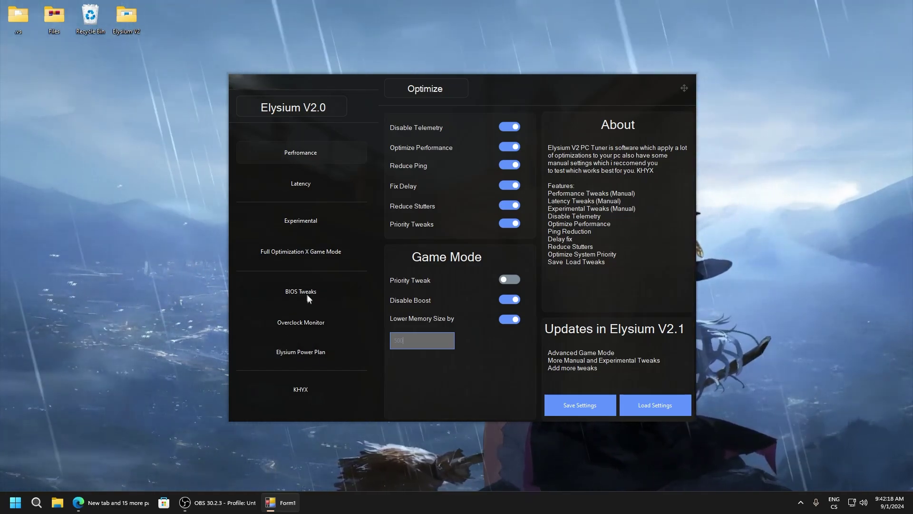
Move the tuner window aside, reposition the Final folder on the desktop and open it.
drag(351, 84, 606, 137)
drag(471, 253, 340, 210)
double_click(335, 210)
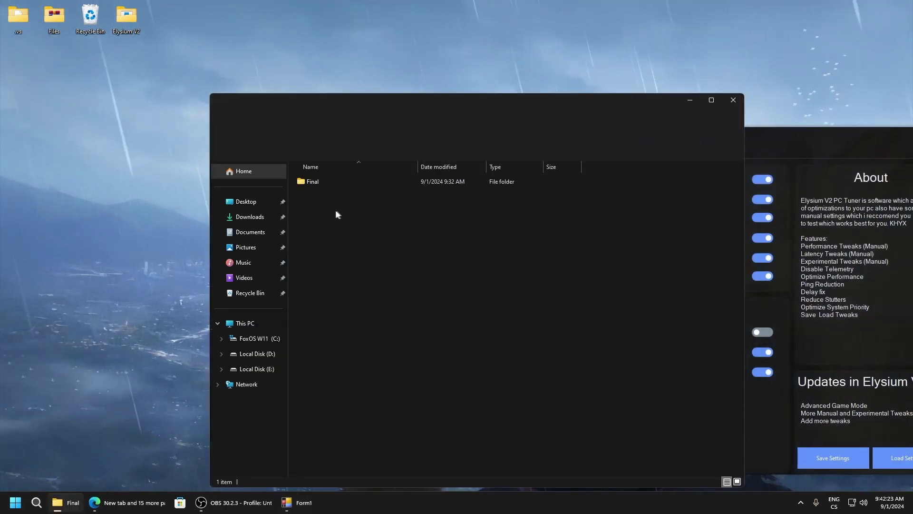
Look through the guide, AMD and Intel text files in the nested Final folder's BIOS subfolder, and return to the parent folder.
double_click(329, 183)
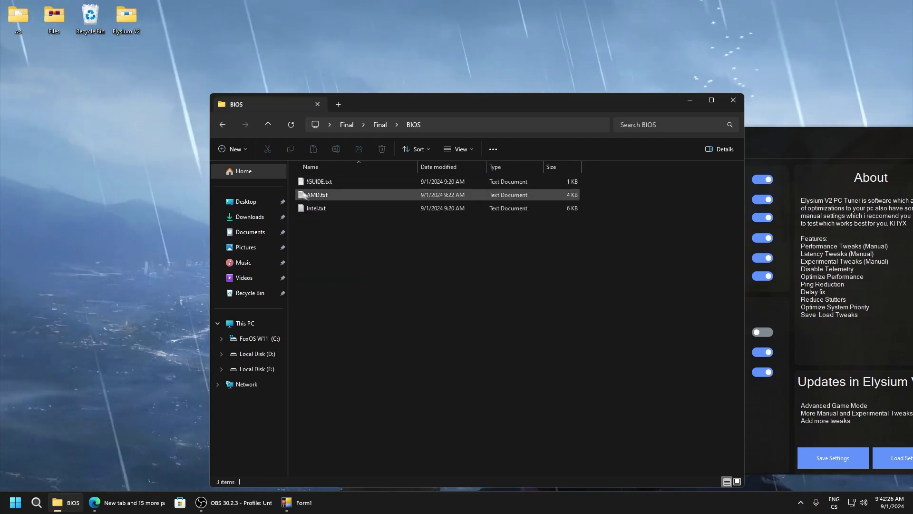
drag(314, 219, 285, 169)
click(332, 227)
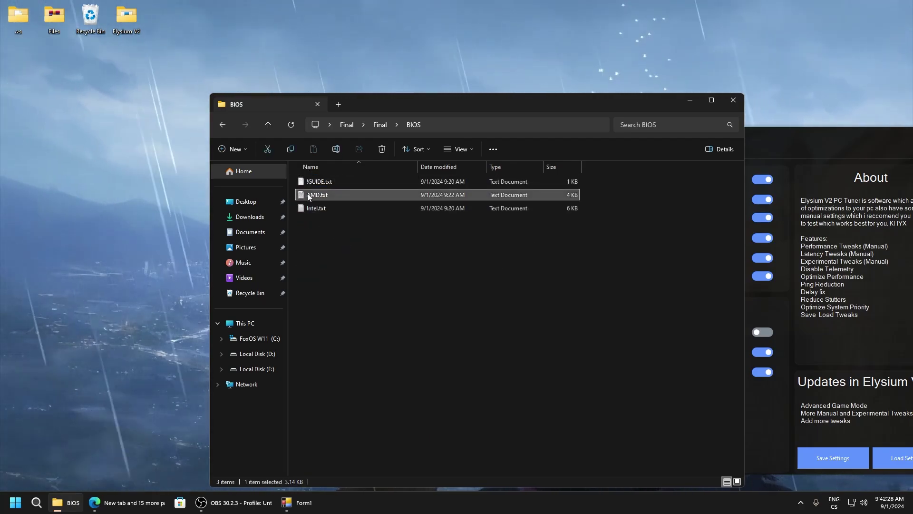
click(321, 209)
click(222, 124)
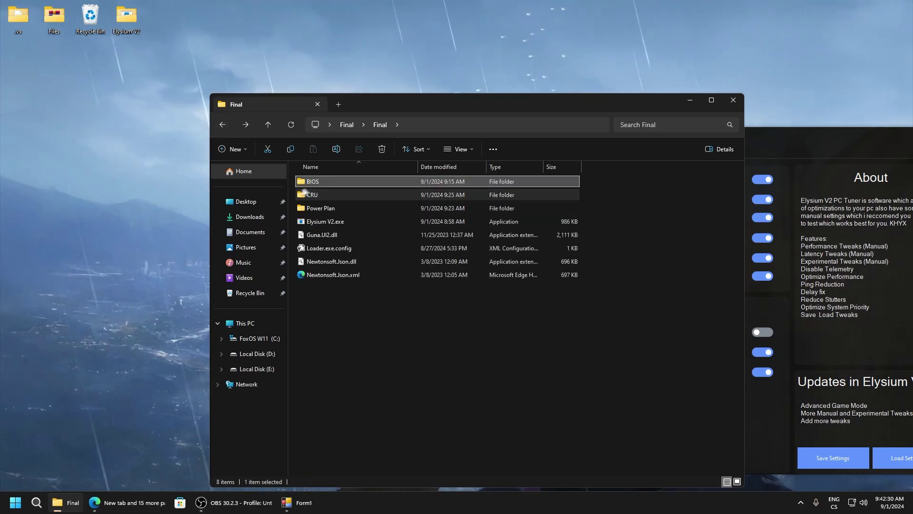
Look inside the CRU folder and return to the Final folder.
double_click(314, 194)
click(222, 125)
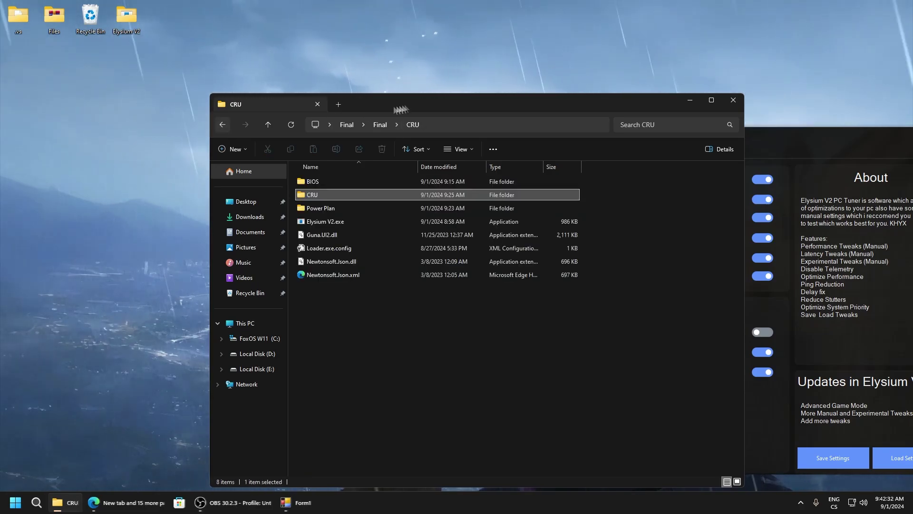
drag(416, 101, 312, 85)
click(205, 176)
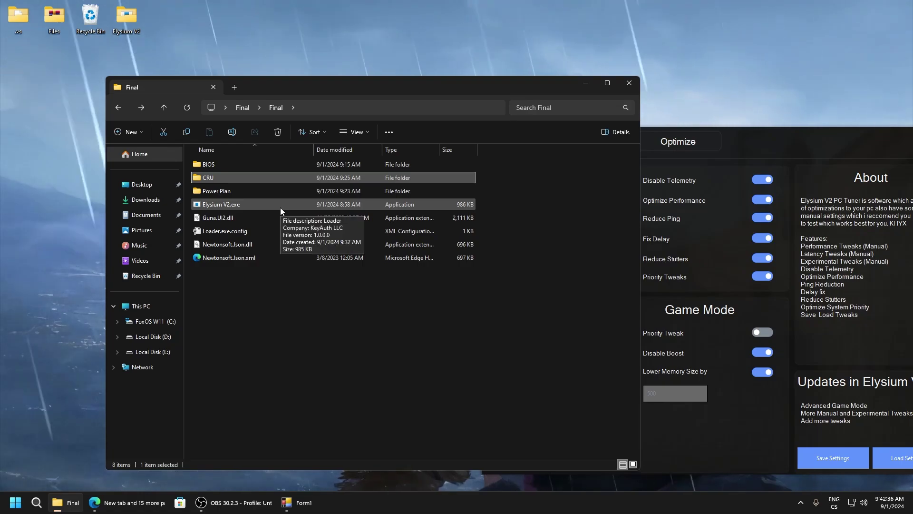
Open the Power Plan folder and start an administrator Command Prompt.
double_click(266, 191)
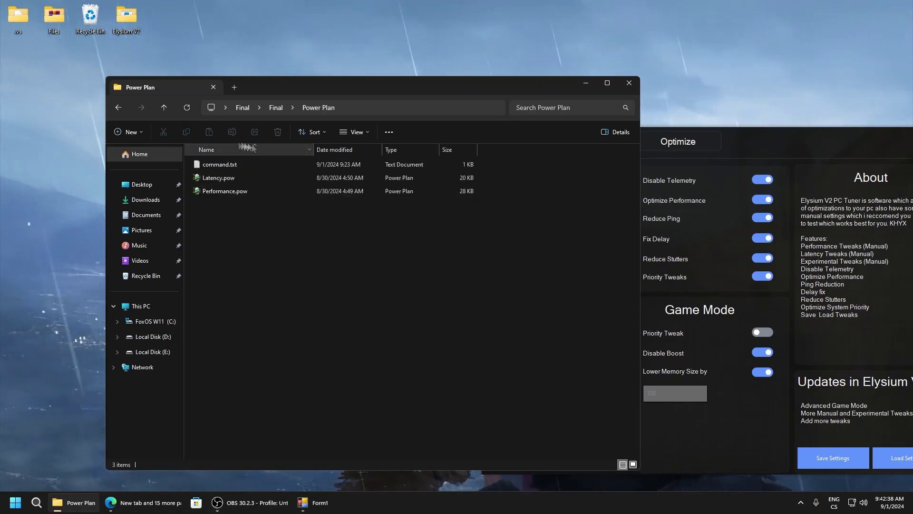
drag(277, 88, 446, 80)
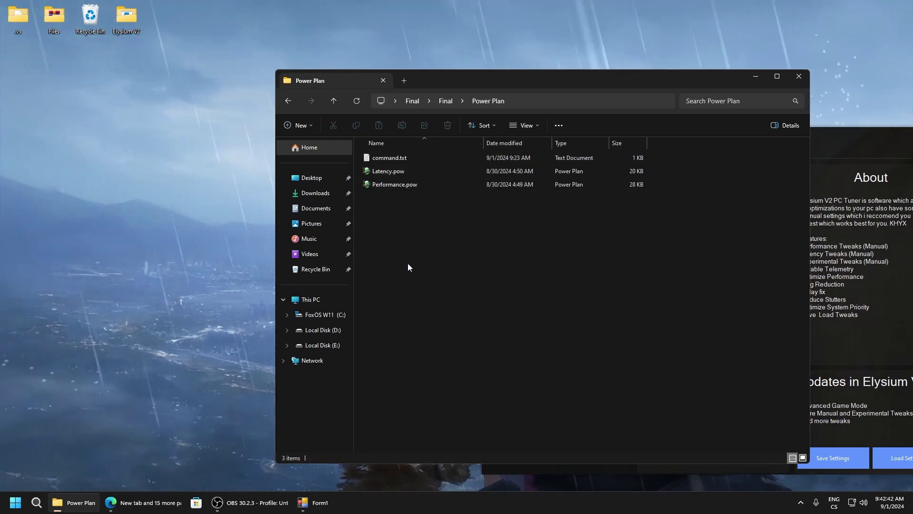
key(super+r)
text(cmd)
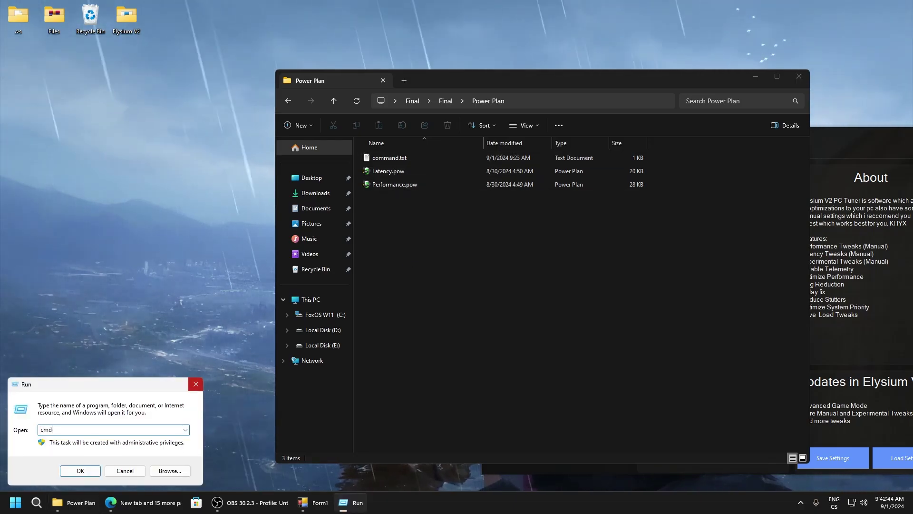
key(Return)
Using the command from command.txt, run powercfg -import on the Latency.pow file in the Command Prompt.
double_click(381, 158)
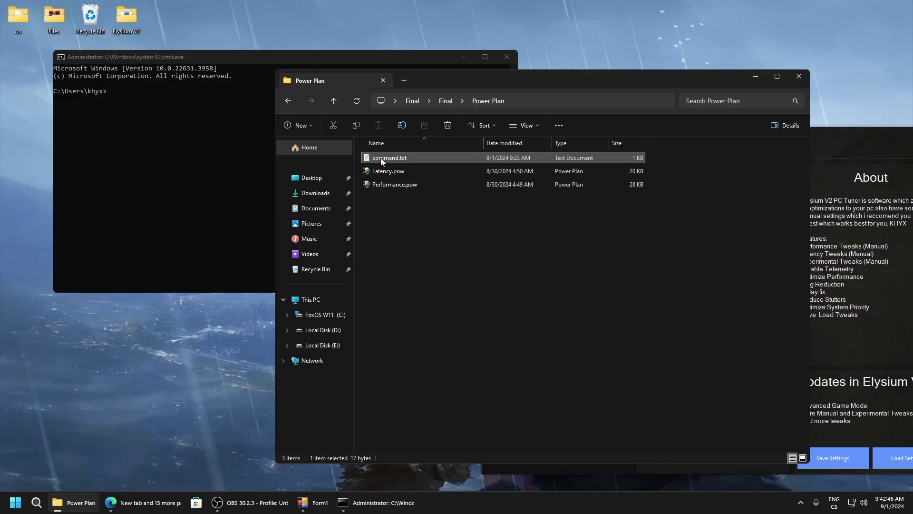
click(166, 70)
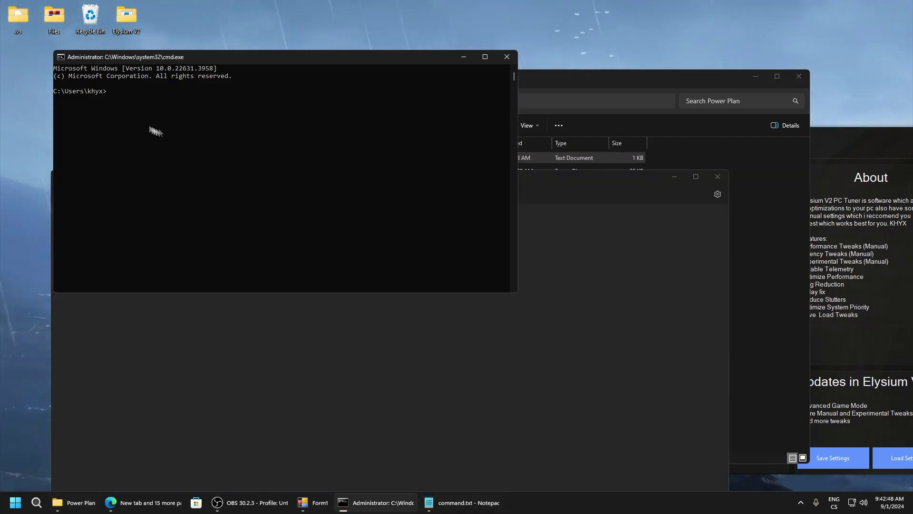
click(732, 183)
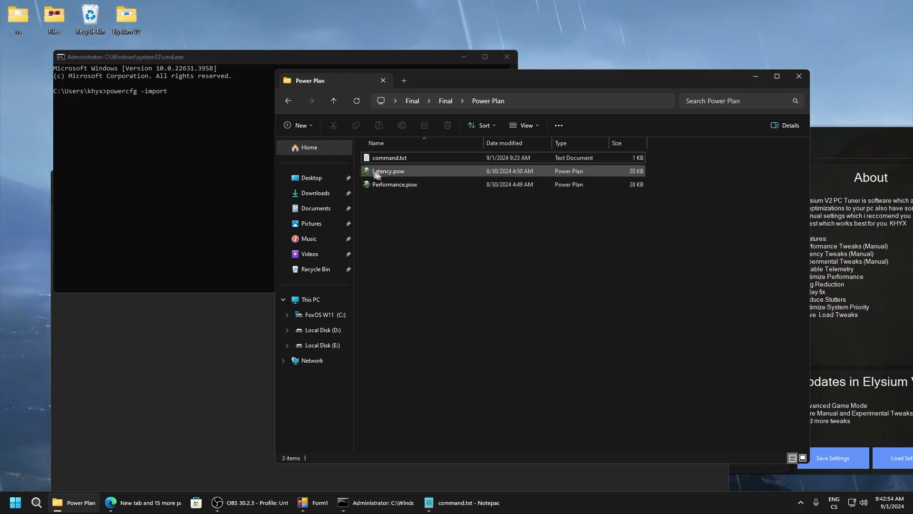
drag(385, 175, 239, 140)
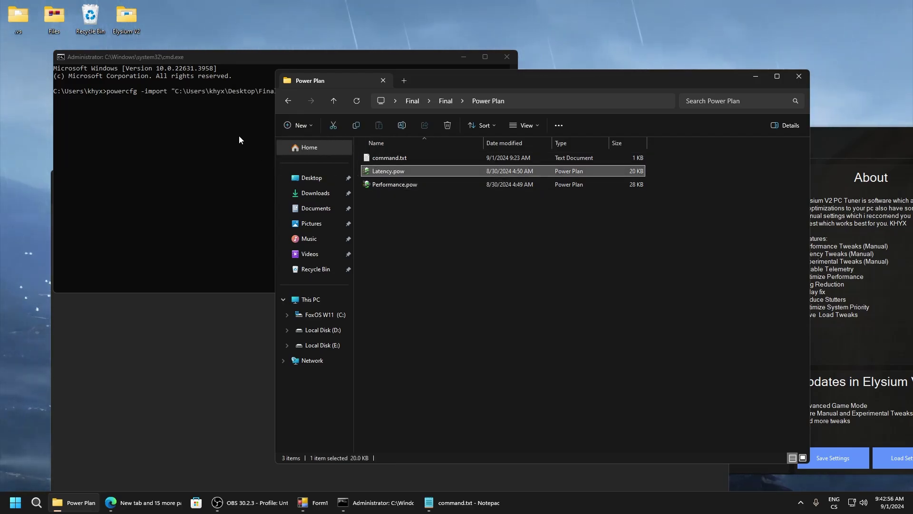
click(221, 56)
key(Return)
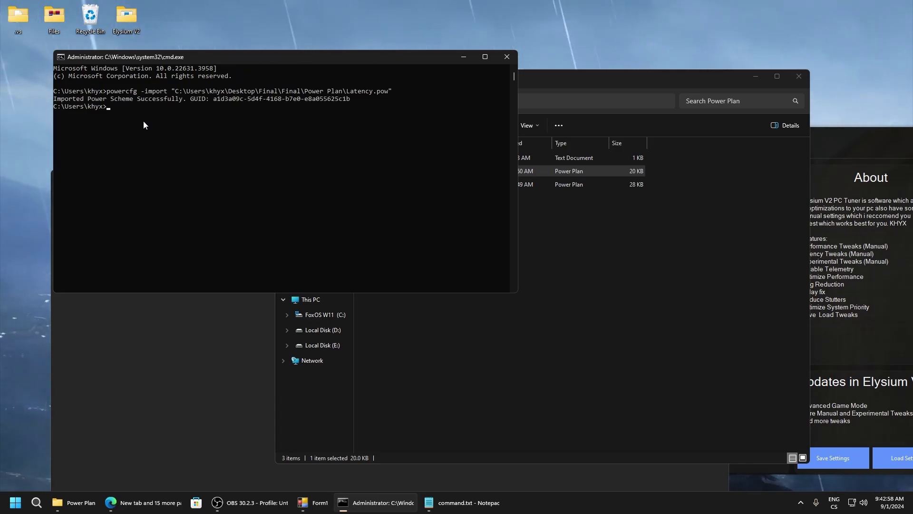
Open Power Options in Control Panel and check the plan list for the Elysium V2 Low Latency plan.
key(super+r)
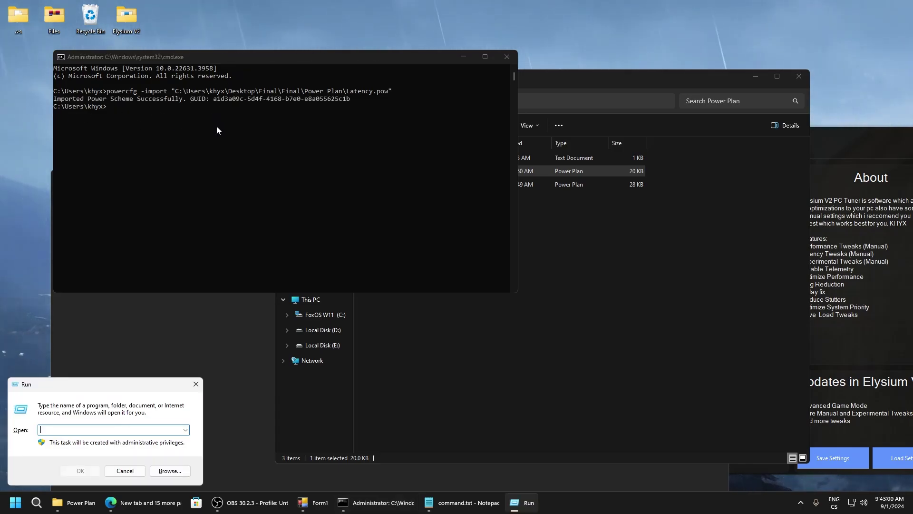
text(powercfg.cpl)
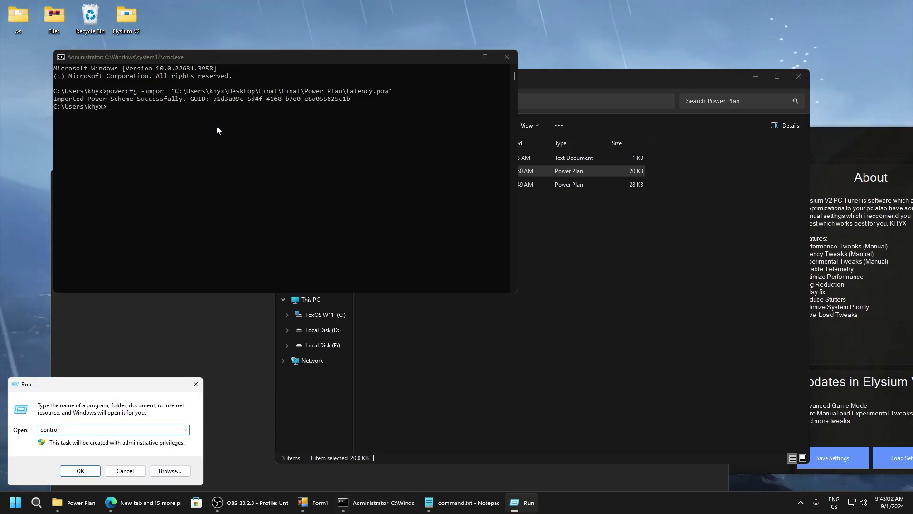
key(Return)
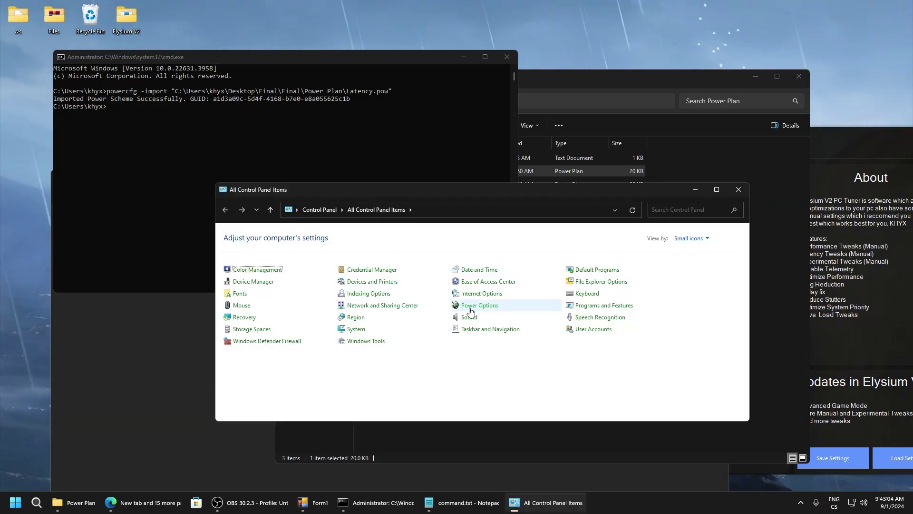
click(470, 306)
scroll(328, 309, down, 3)
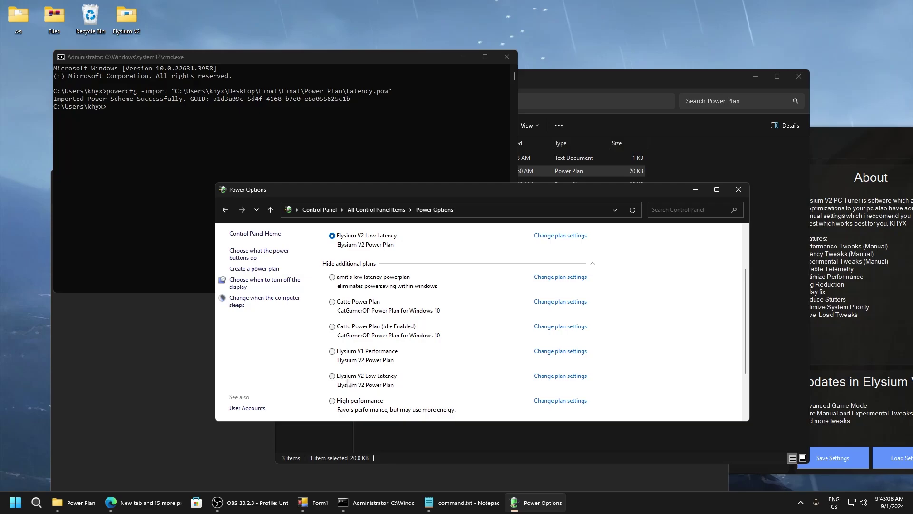
Close the Power Options, Command Prompt, Power Plan folder and command.txt windows.
click(739, 189)
click(506, 57)
click(798, 76)
click(478, 57)
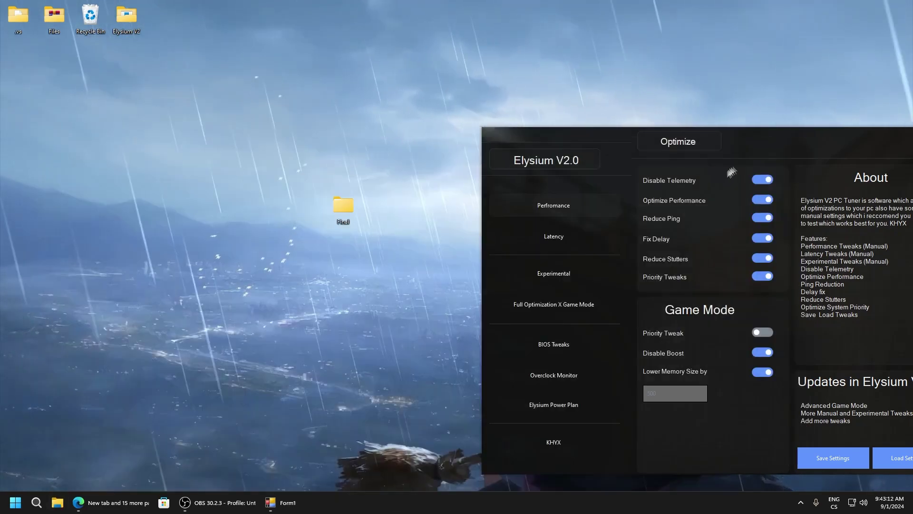